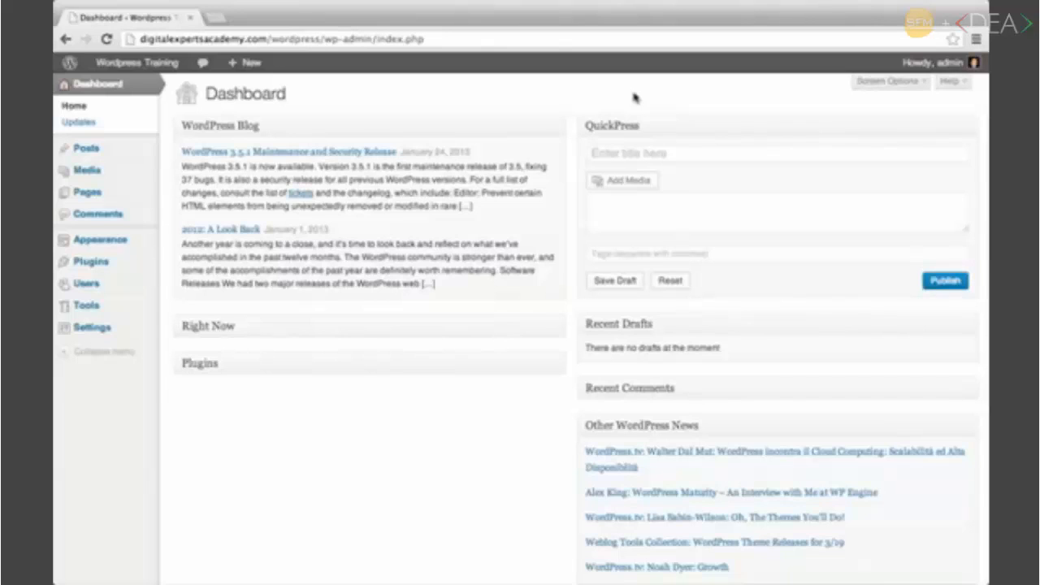
# Open the admin user's Edit profile page from the Users > All Users list.
pyautogui.moveTo(931, 70)
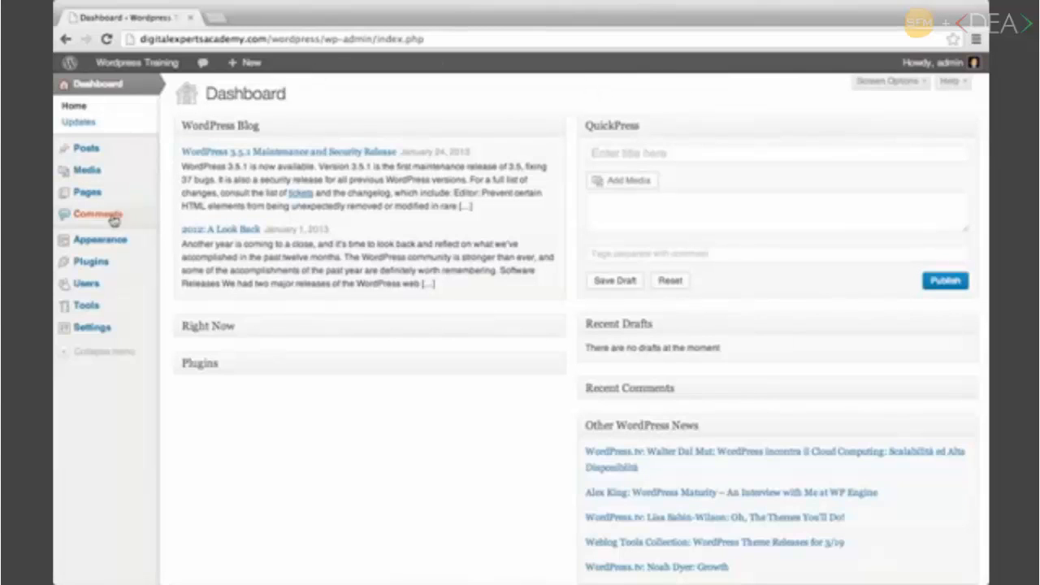
pyautogui.moveTo(96, 291)
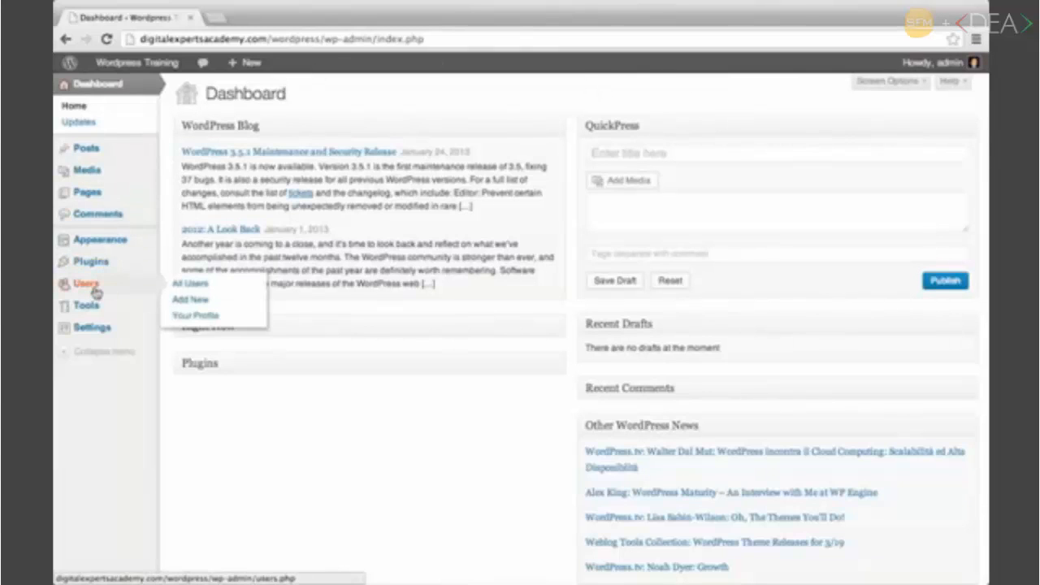
pyautogui.click(186, 291)
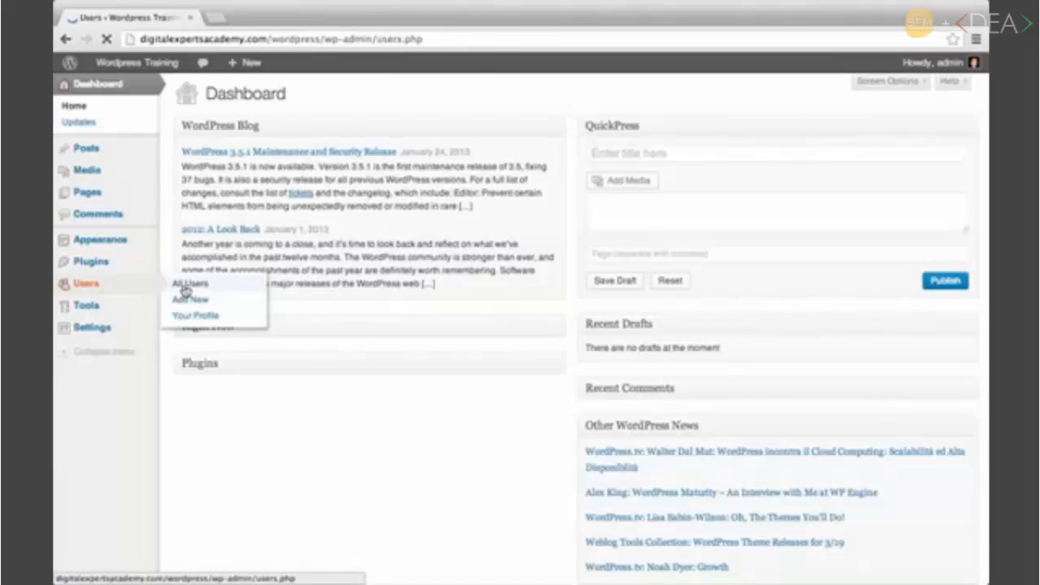
pyautogui.moveTo(225, 213)
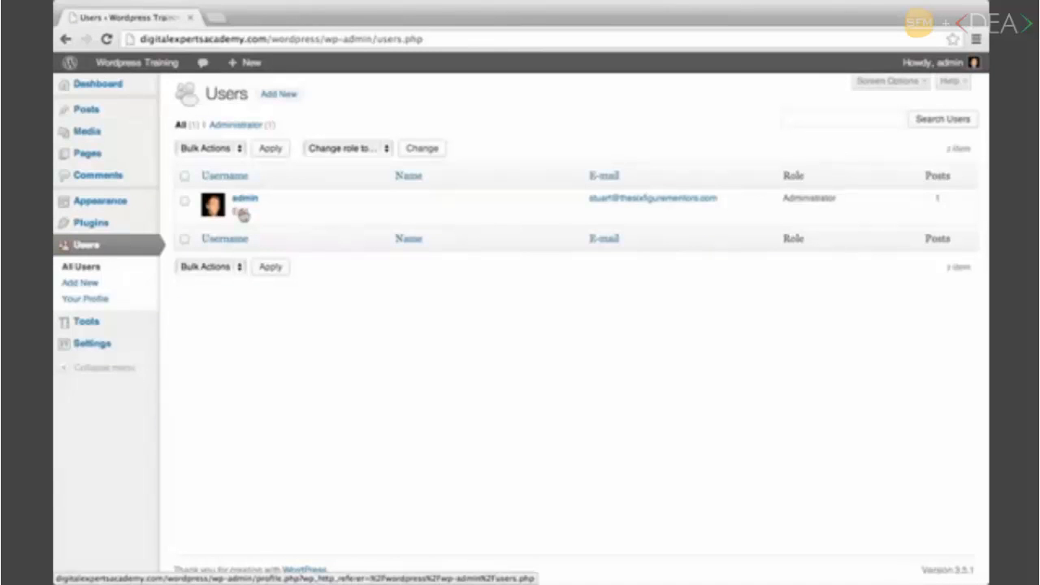
pyautogui.click(241, 212)
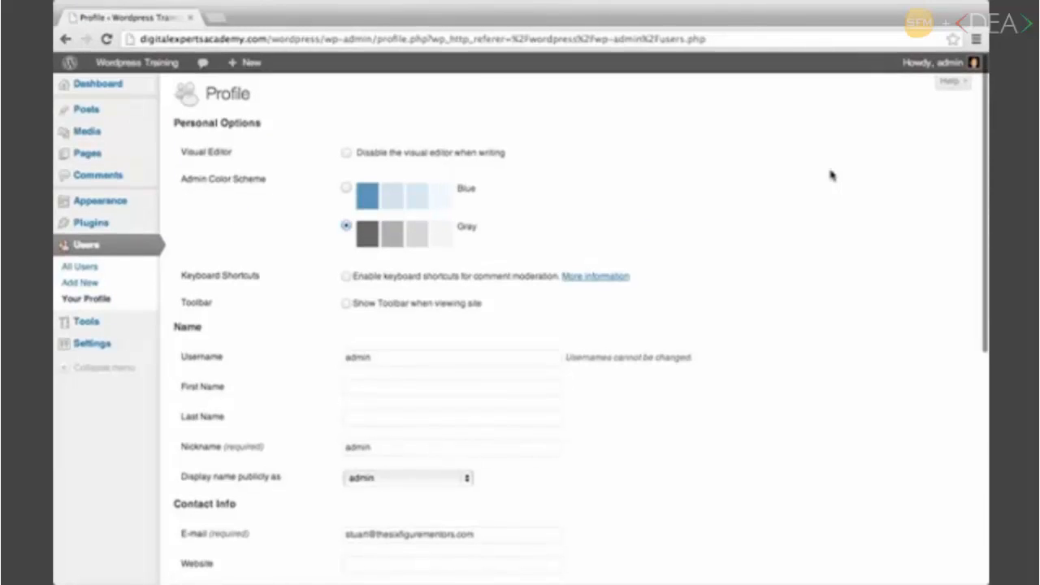
pyautogui.scroll(-3, 830, 174)
pyautogui.scroll(3, 830, 174)
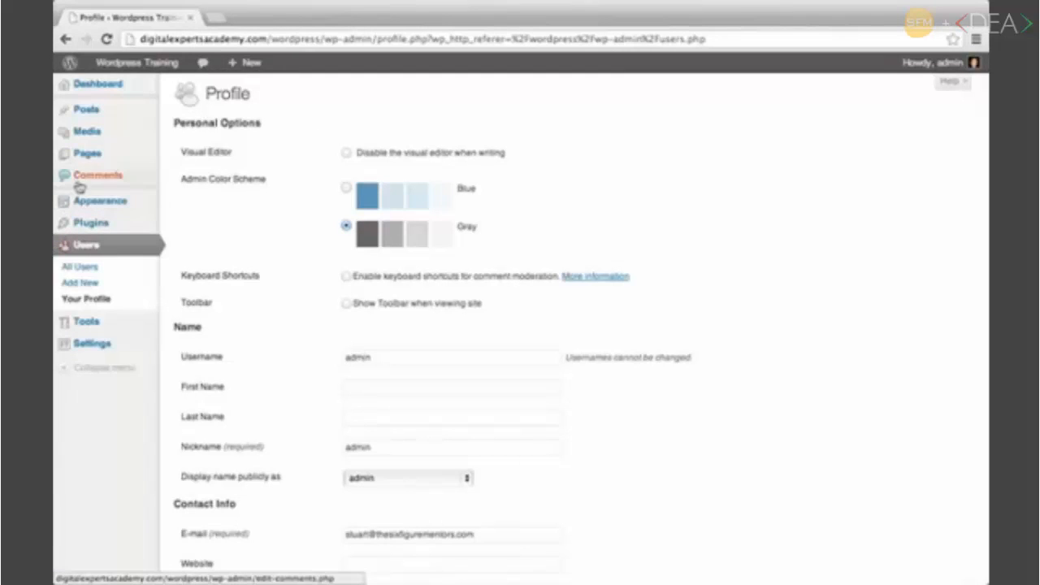
pyautogui.moveTo(58, 155)
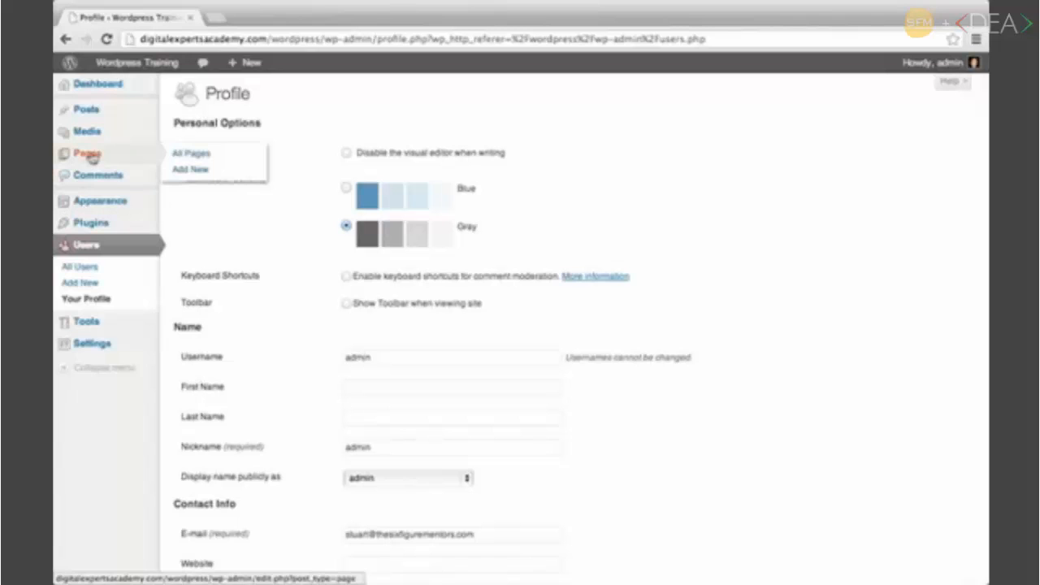
# Open Pages > Add New in a new browser tab and switch to it.
pyautogui.rightClick(185, 174)
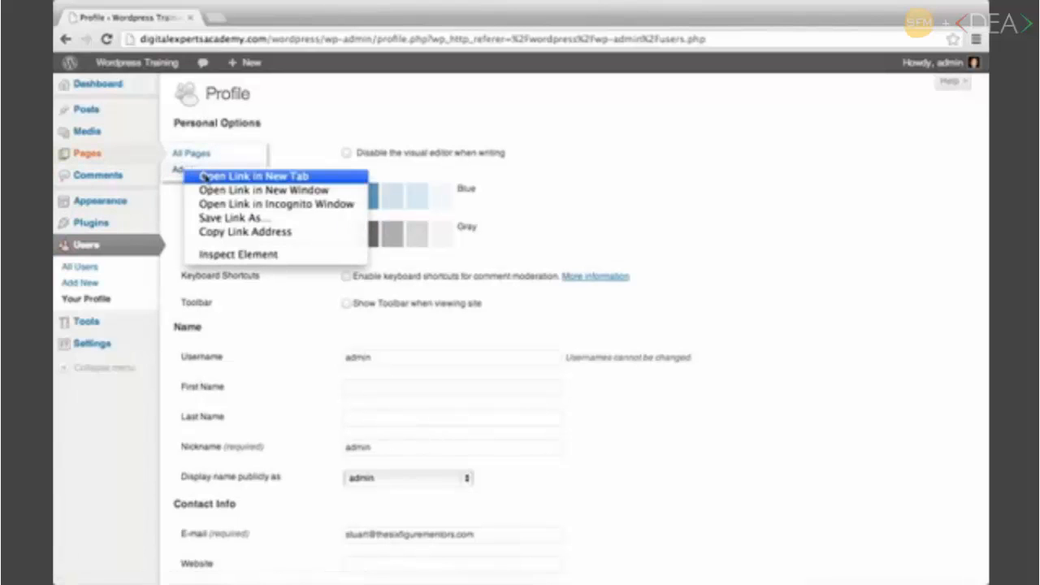
pyautogui.click(207, 175)
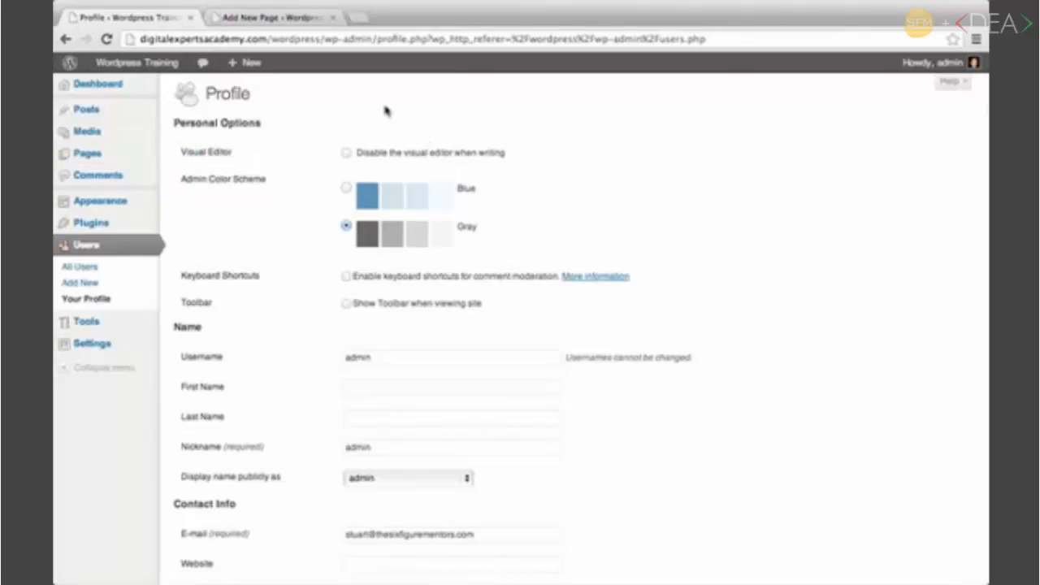
pyautogui.click(277, 17)
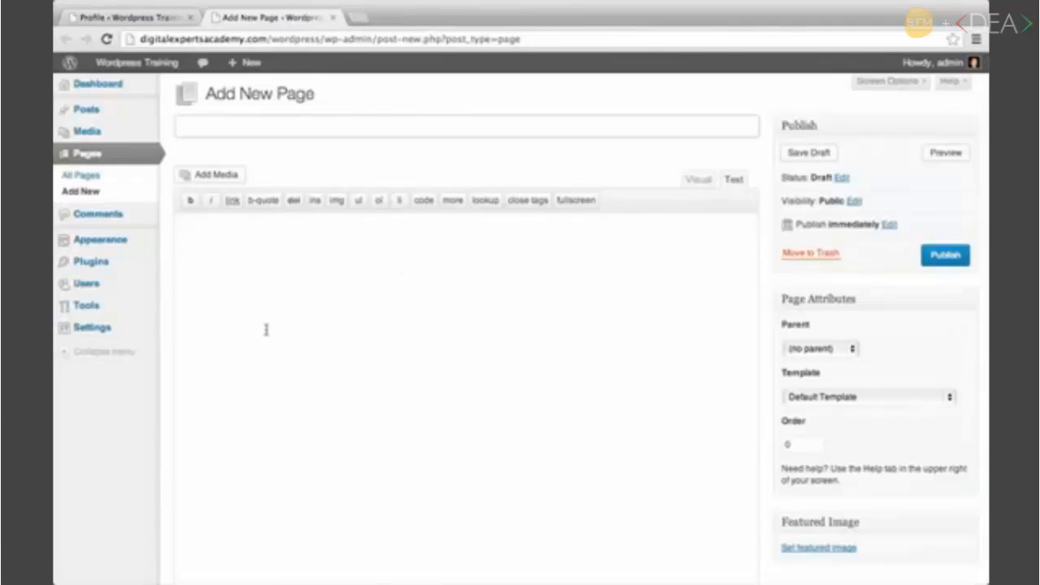
pyautogui.scroll(-1, 265, 329)
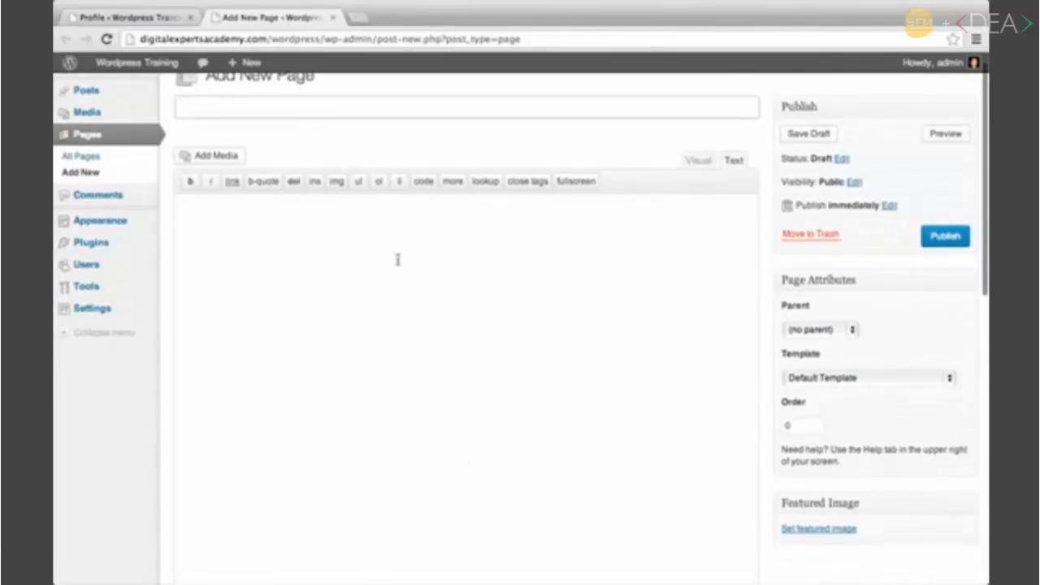
pyautogui.scroll(-3, 397, 259)
pyautogui.scroll(2, 397, 260)
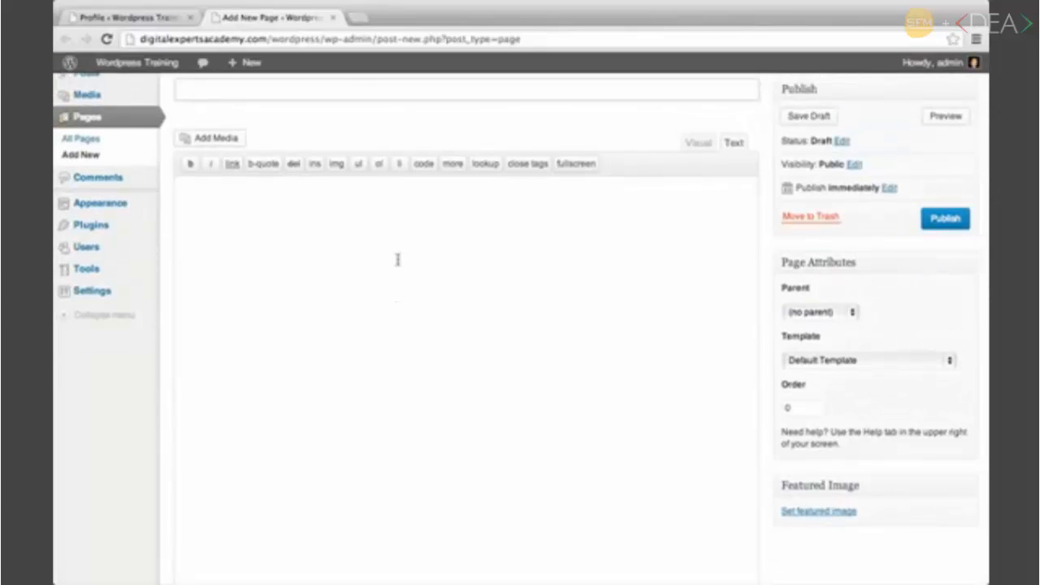
# Toggle the page body editor between Visual and Text modes, ending in Visual mode.
pyautogui.click(700, 144)
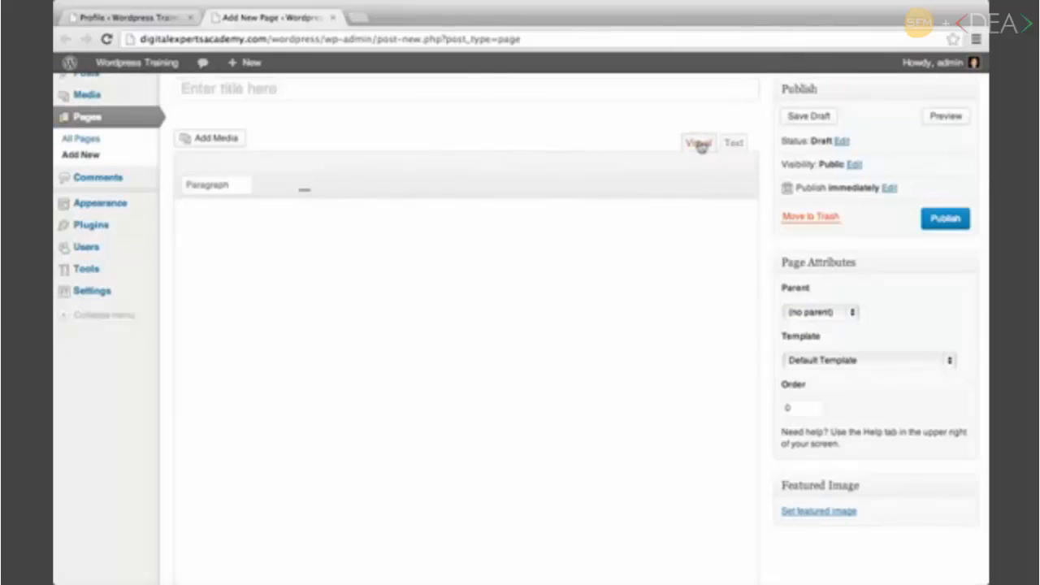
pyautogui.click(744, 150)
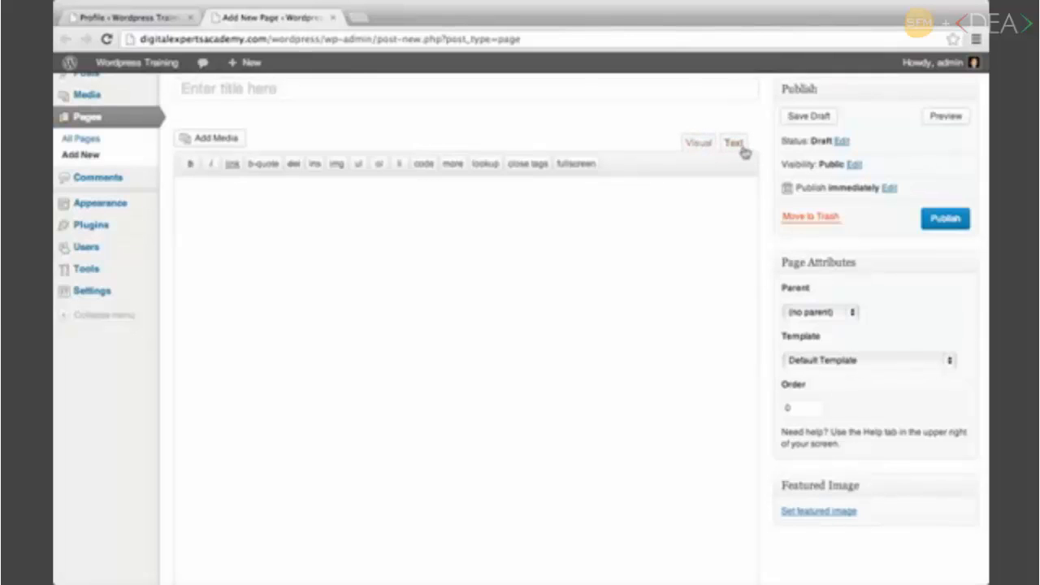
pyautogui.click(698, 144)
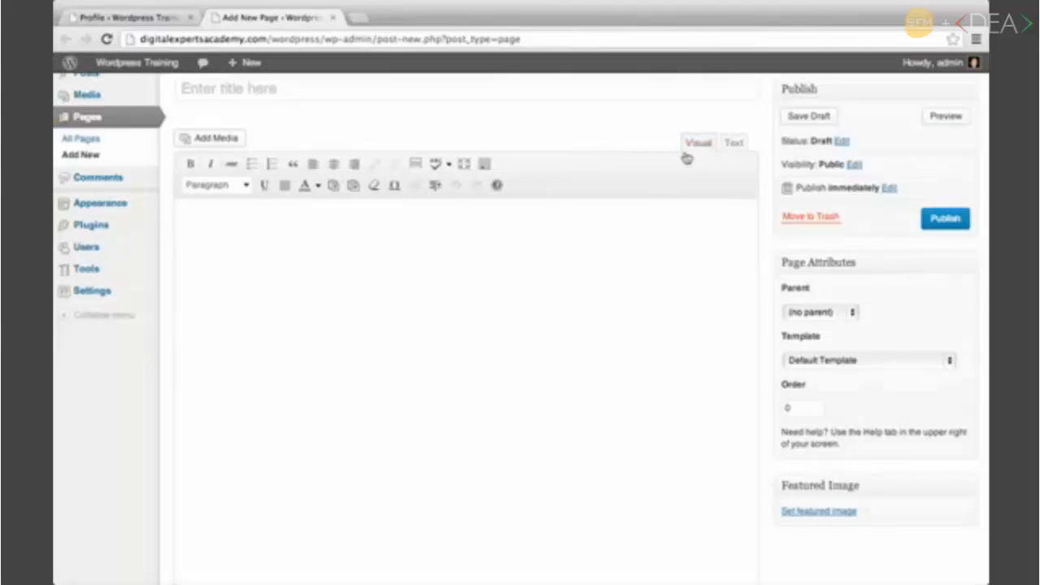
pyautogui.click(515, 254)
pyautogui.click(734, 144)
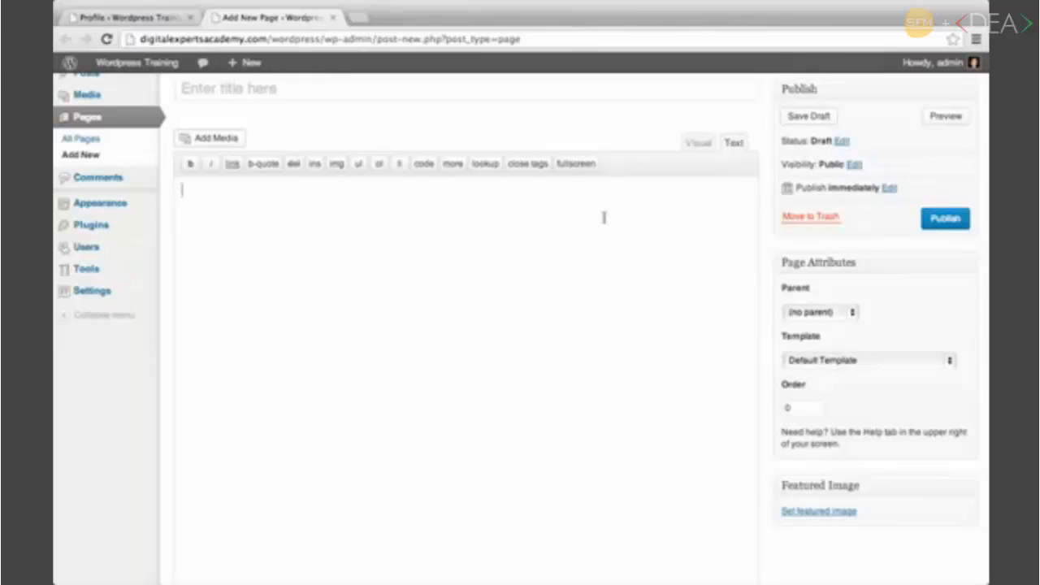
pyautogui.click(695, 144)
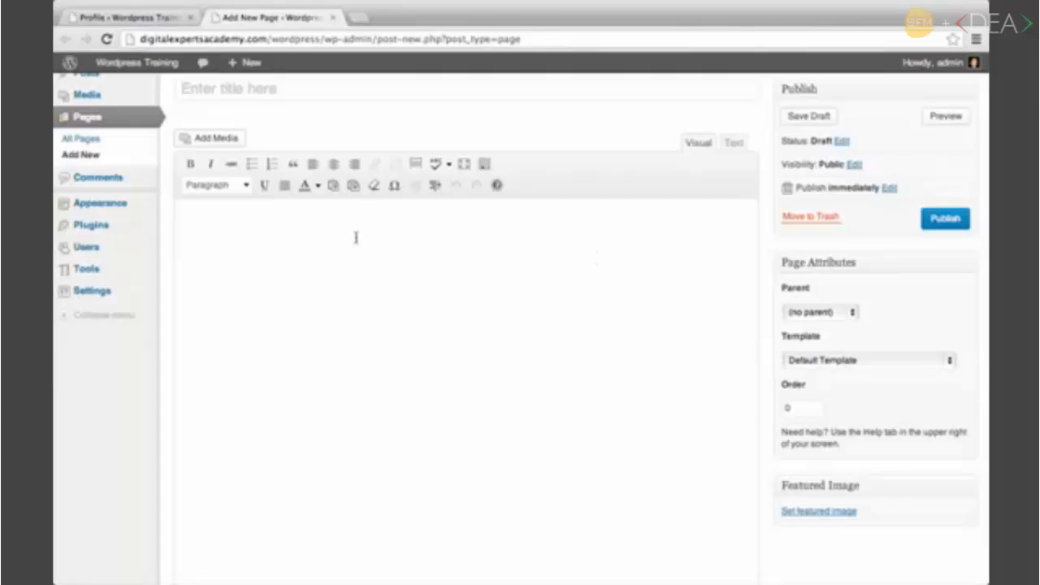
pyautogui.scroll(1, 358, 239)
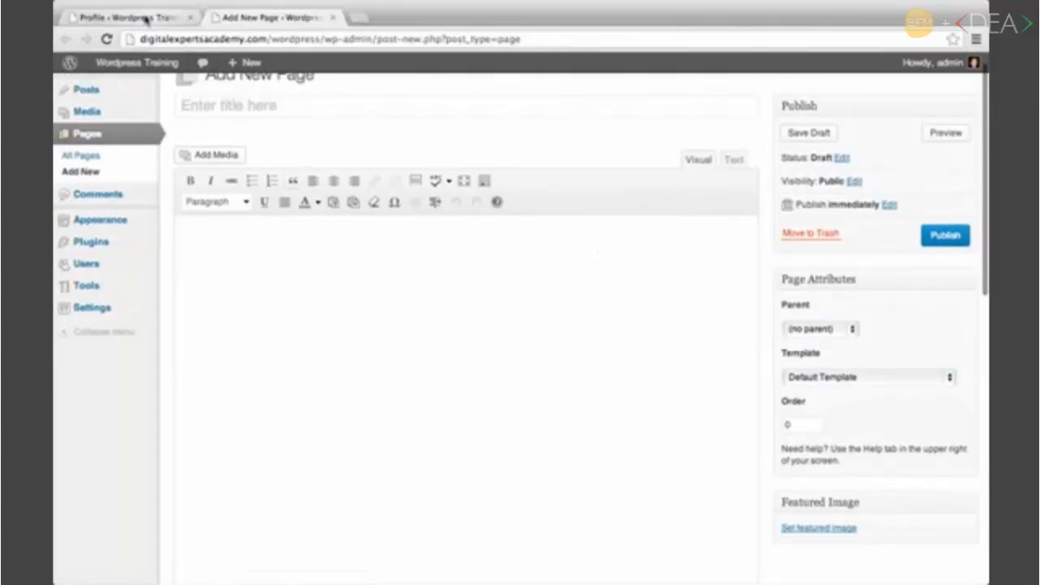
# Tick 'Disable the visual editor when writing' in the profile, then reload the Add New Page editor.
pyautogui.click(144, 18)
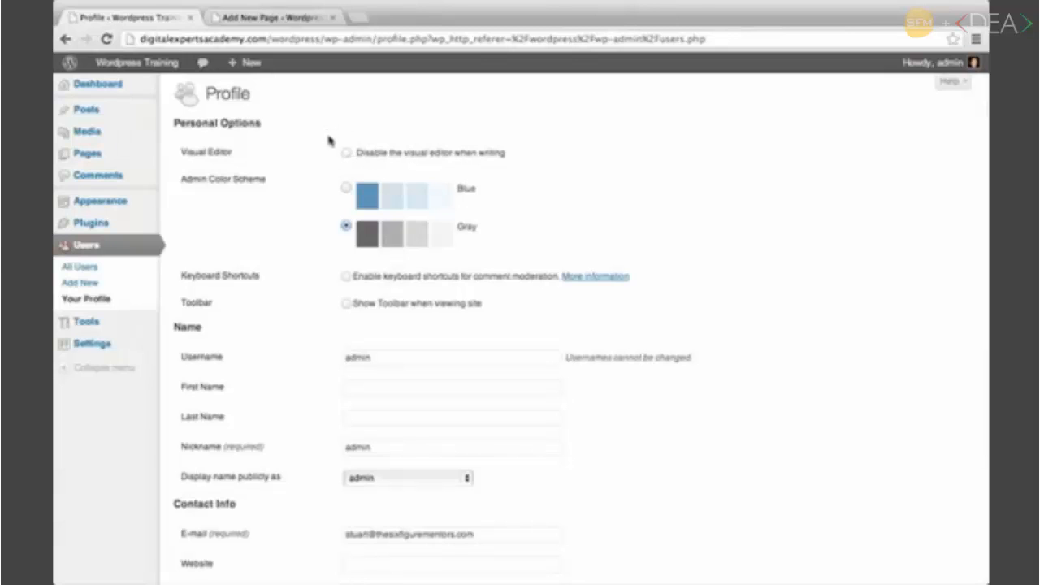
pyautogui.click(346, 153)
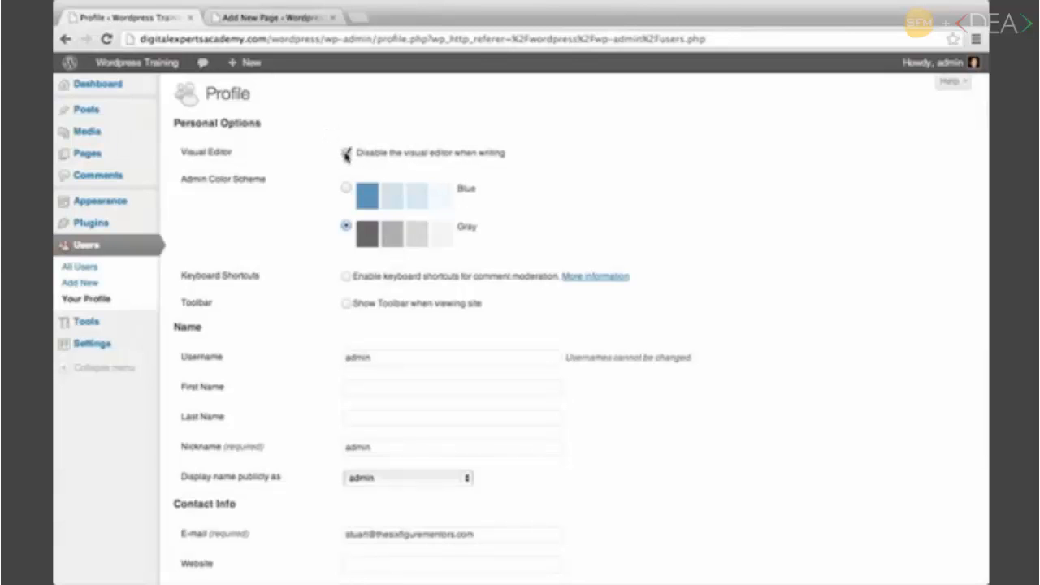
pyautogui.click(277, 18)
pyautogui.click(574, 37)
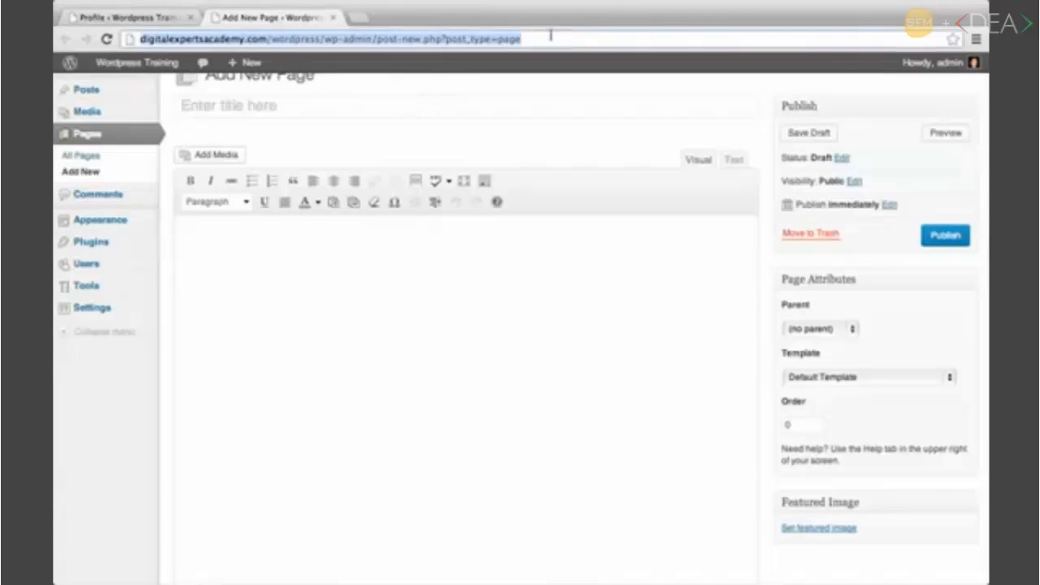
pyautogui.press('Return')
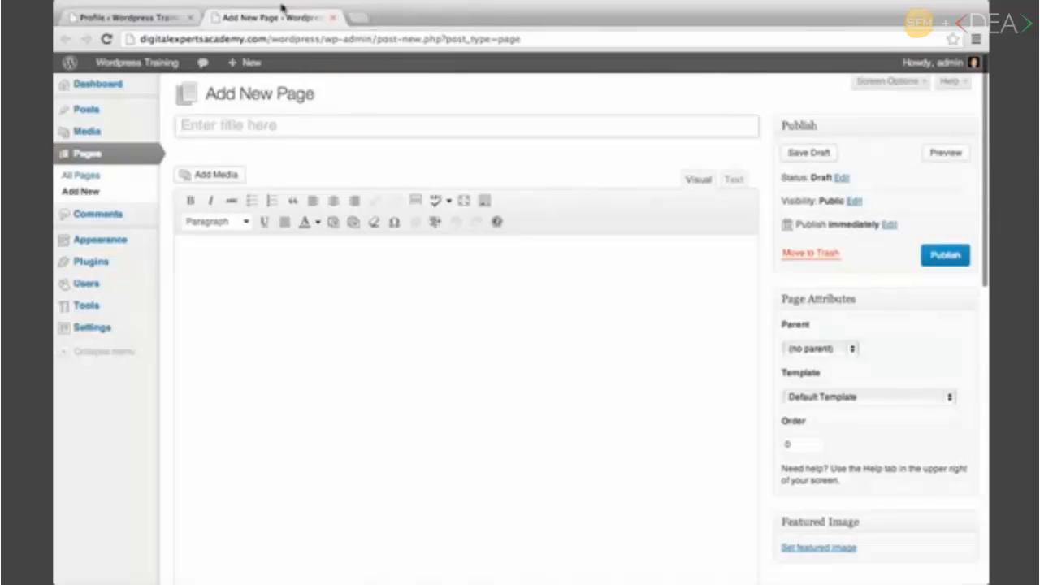
# Save the profile with Update Profile and return to the page editor tab.
pyautogui.click(120, 15)
pyautogui.scroll(-10, 441, 308)
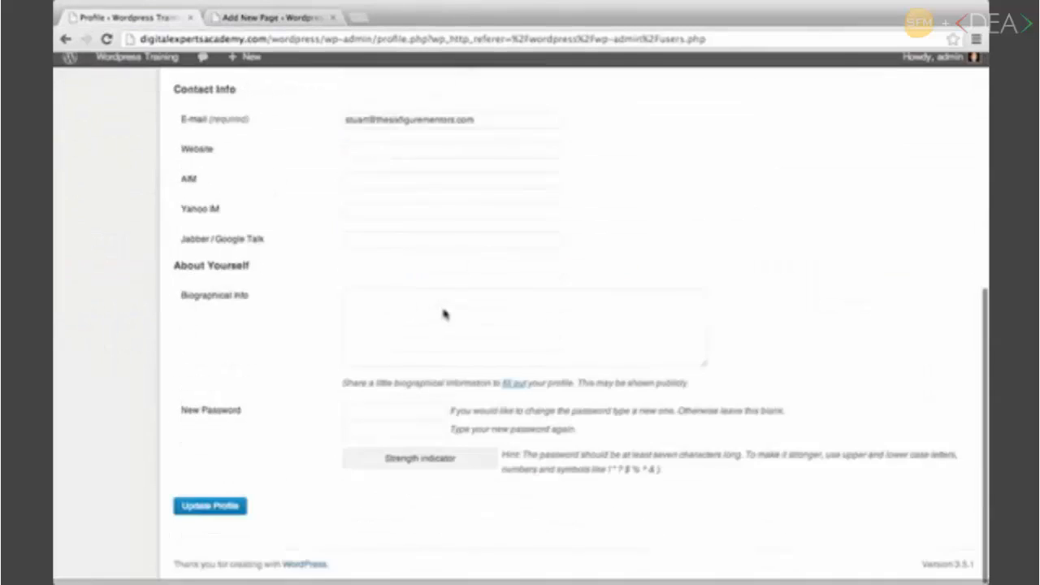
pyautogui.click(213, 520)
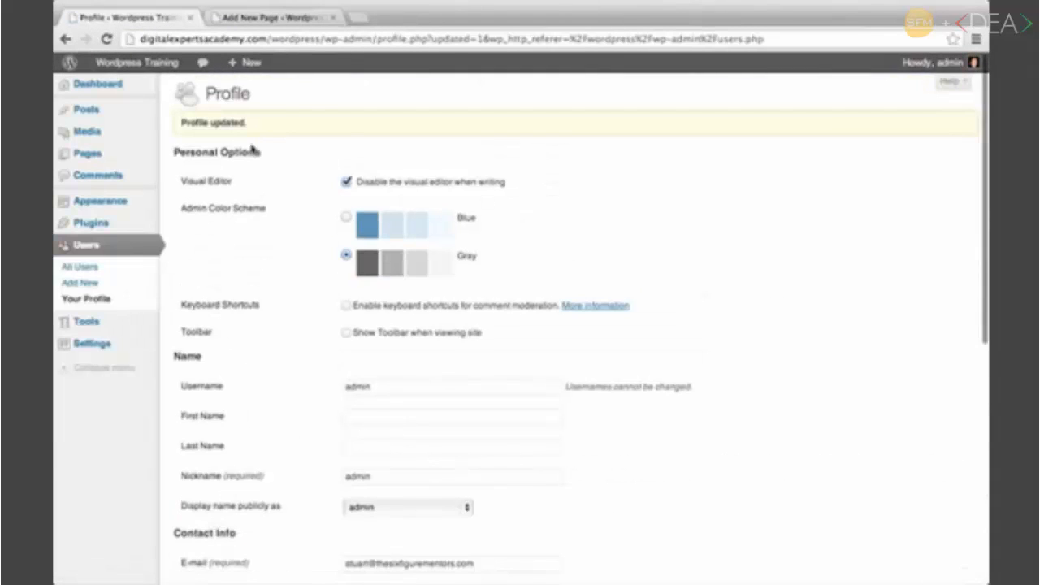
pyautogui.click(266, 16)
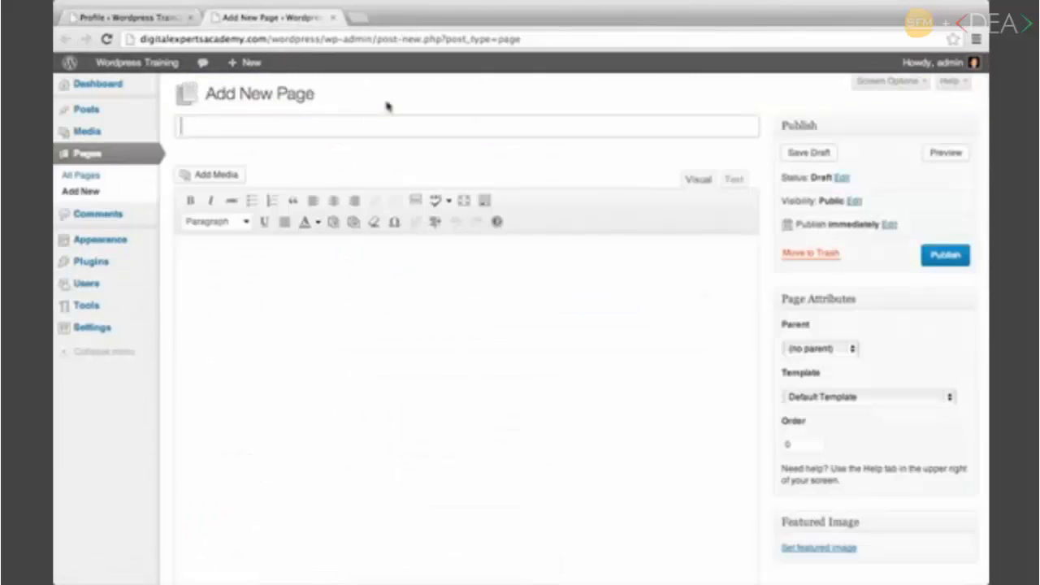
# Reload the Add New Page editor, check it shows only plain-text buttons, then close its tab.
pyautogui.click(564, 39)
pyautogui.press('Return')
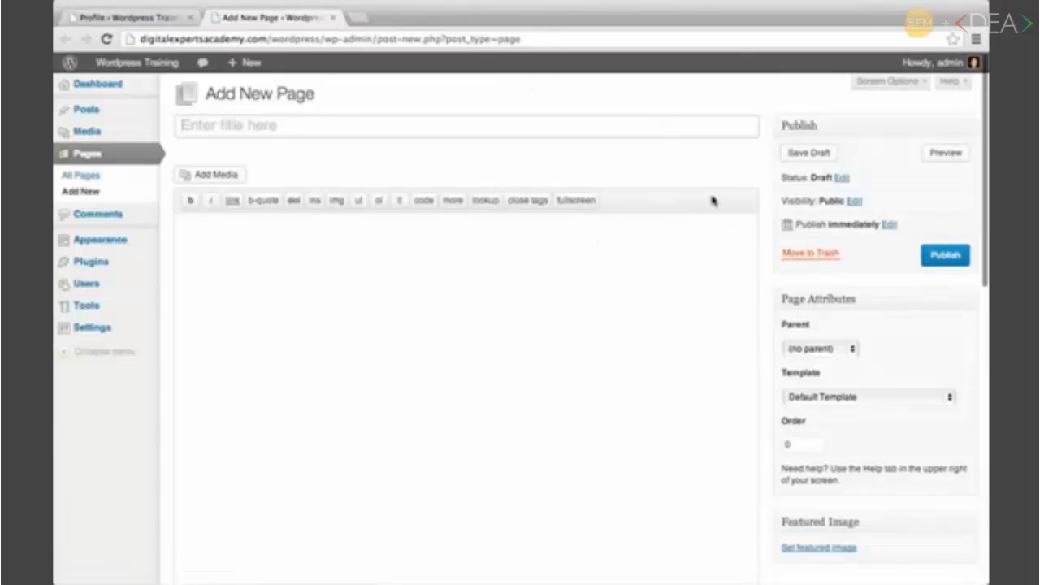
pyautogui.scroll(-5, 639, 309)
pyautogui.scroll(3, 609, 306)
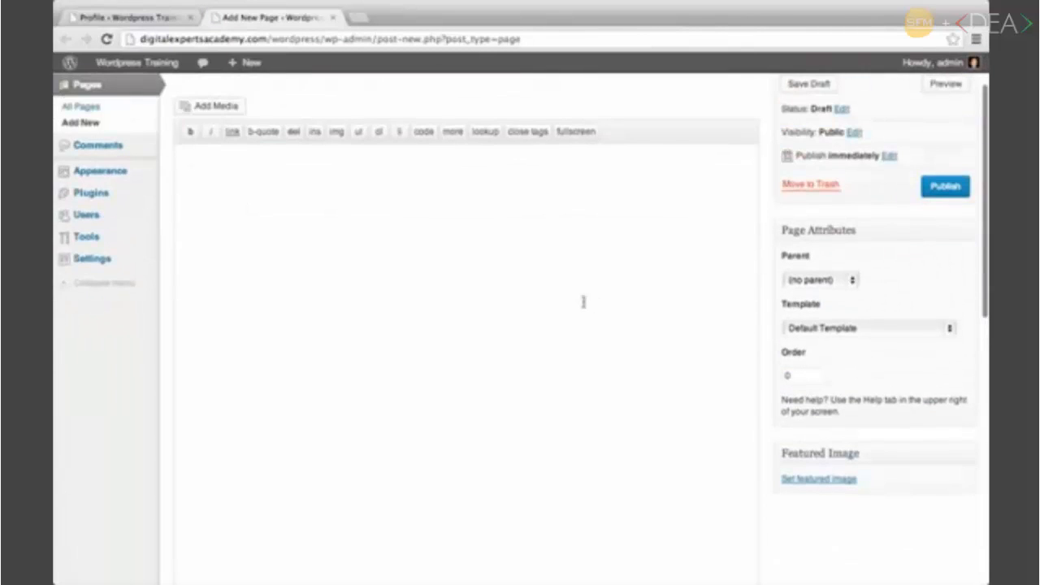
pyautogui.scroll(3, 582, 302)
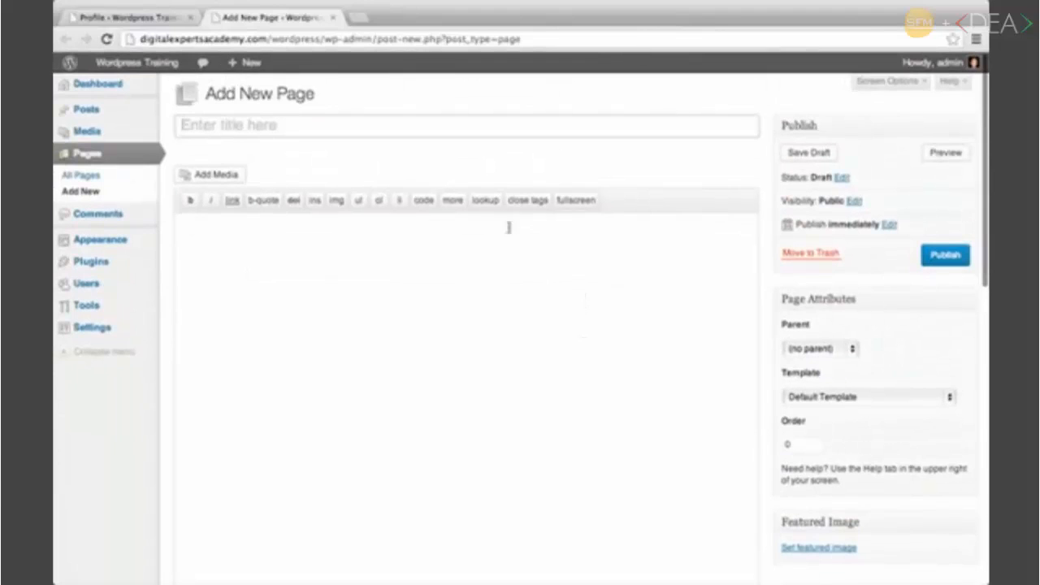
pyautogui.click(331, 17)
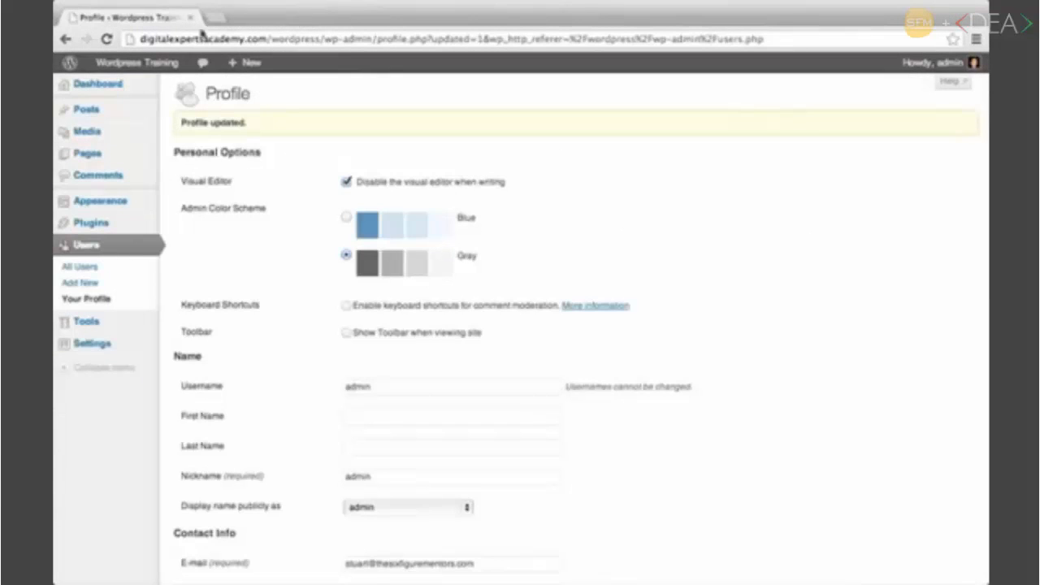
# Untick 'Disable the visual editor when writing' and tick 'Enable keyboard shortcuts for comment moderation'.
pyautogui.click(346, 182)
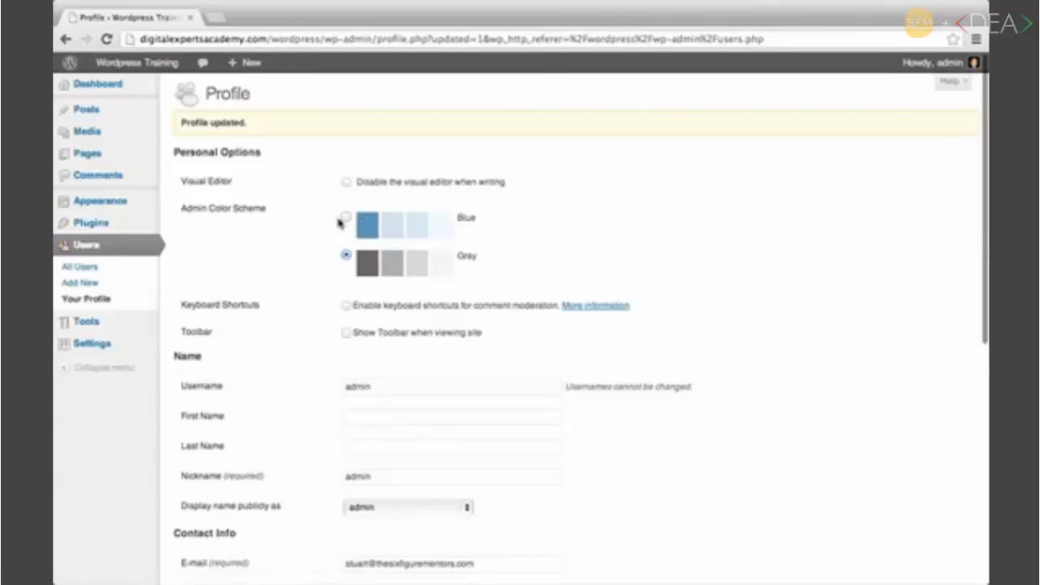
pyautogui.scroll(-3, 338, 223)
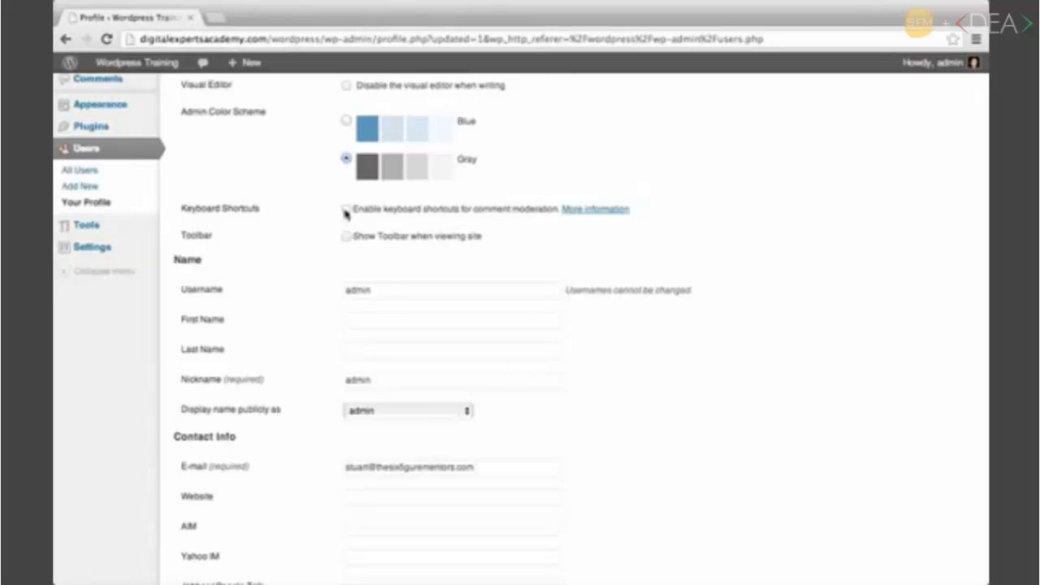
pyautogui.click(346, 210)
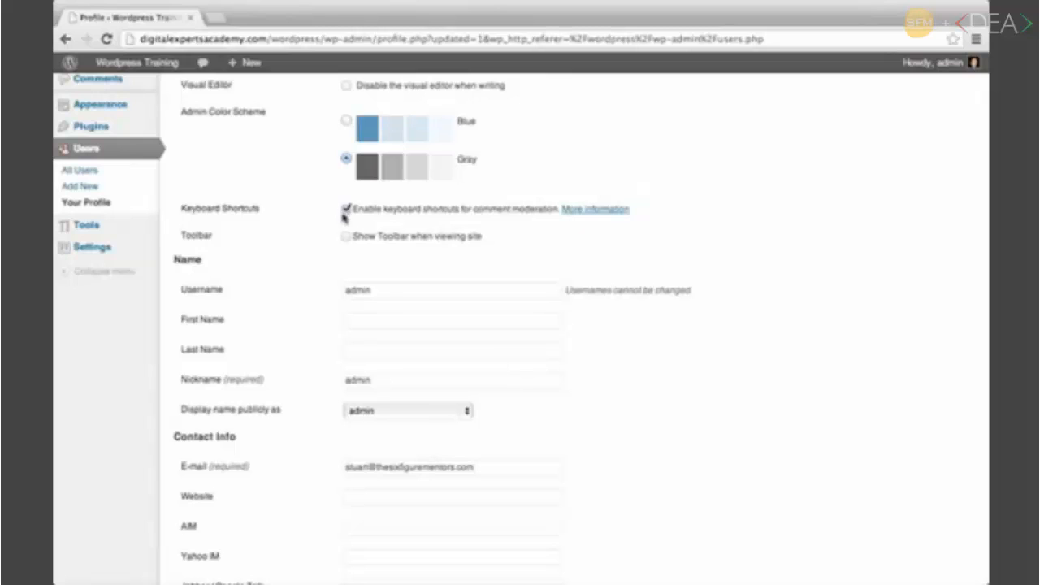
pyautogui.rightClick(592, 217)
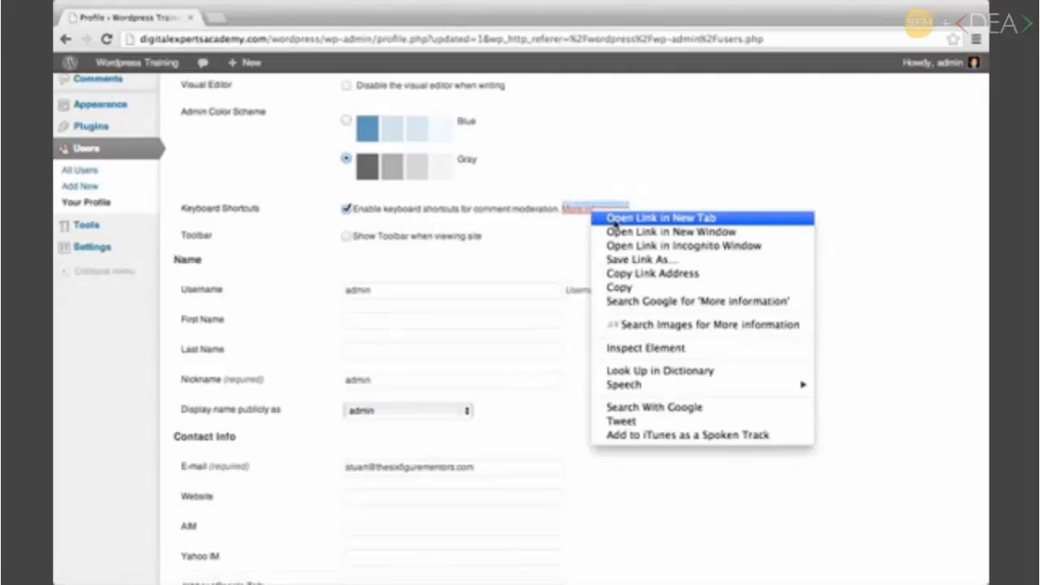
pyautogui.click(602, 217)
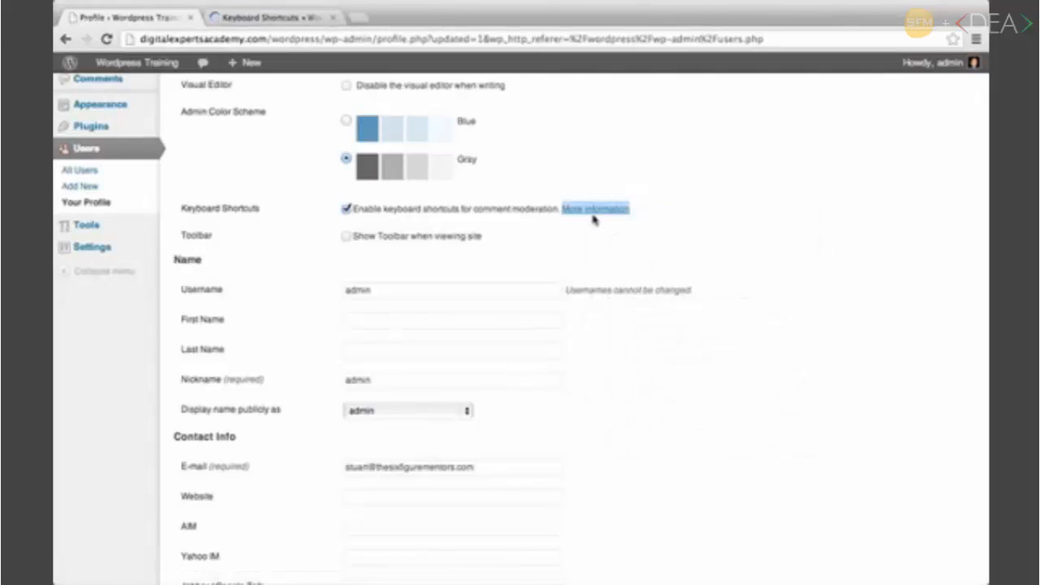
pyautogui.click(272, 17)
pyautogui.scroll(-3, 107, 223)
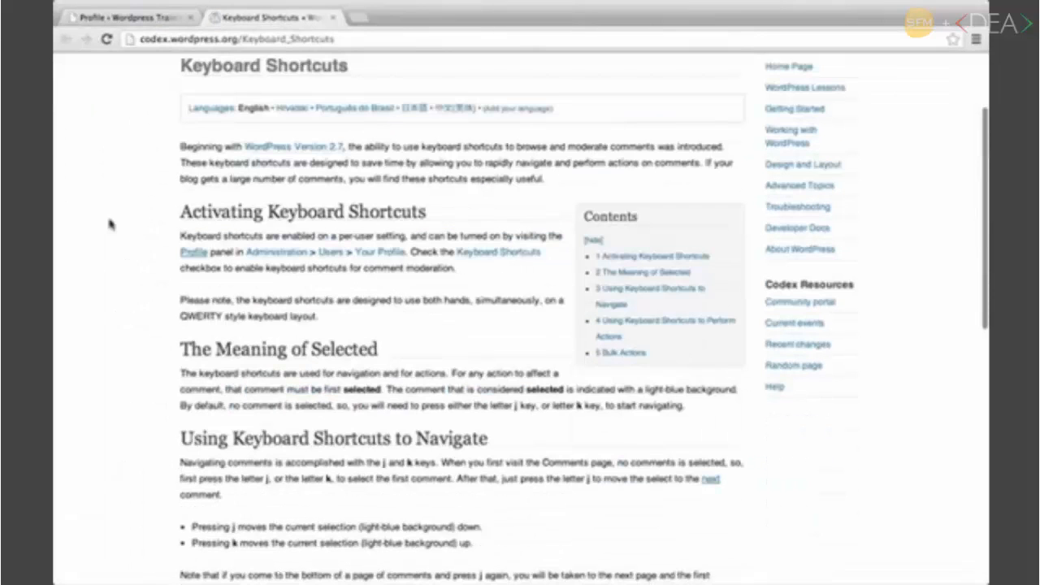
pyautogui.scroll(-3, 170, 243)
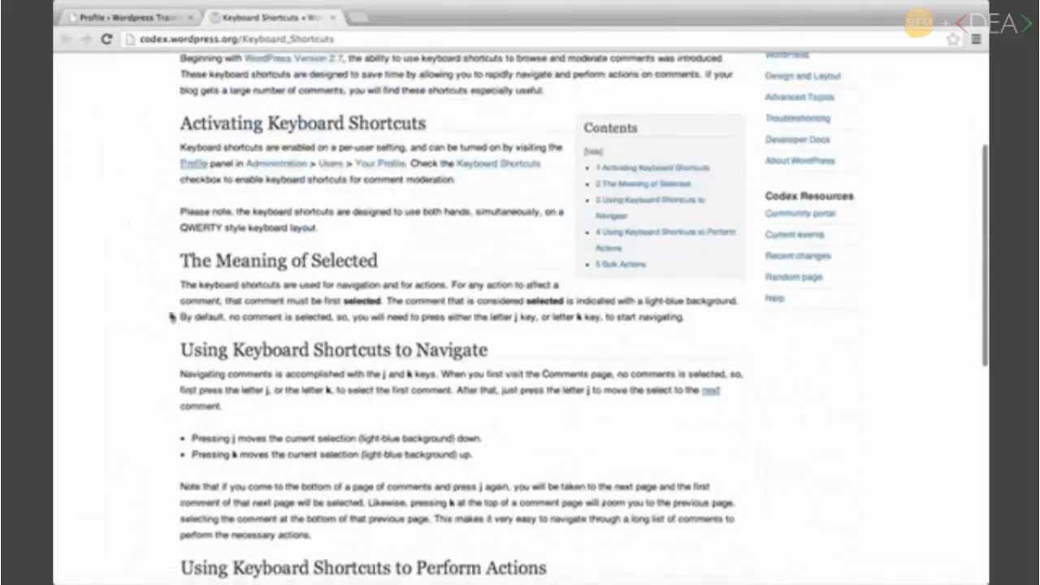
pyautogui.scroll(-1, 209, 434)
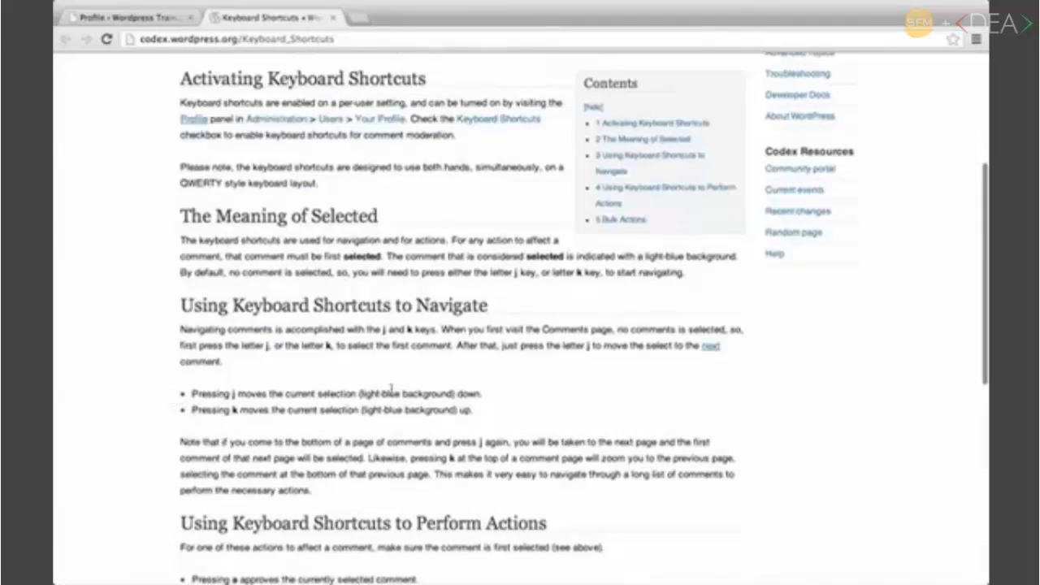
pyautogui.scroll(-2, 203, 401)
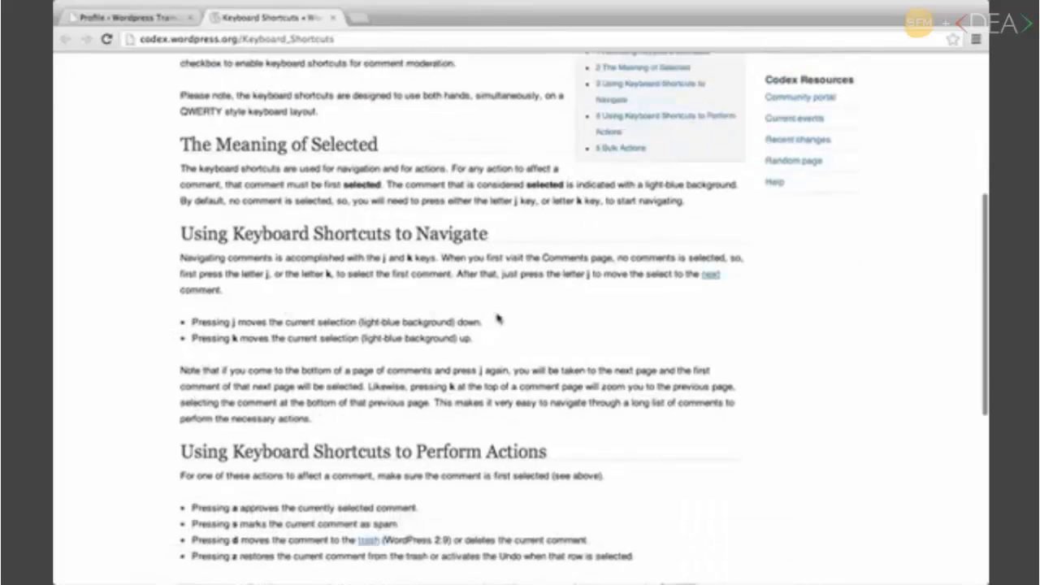
pyautogui.scroll(-1, 493, 333)
pyautogui.scroll(-9, 211, 355)
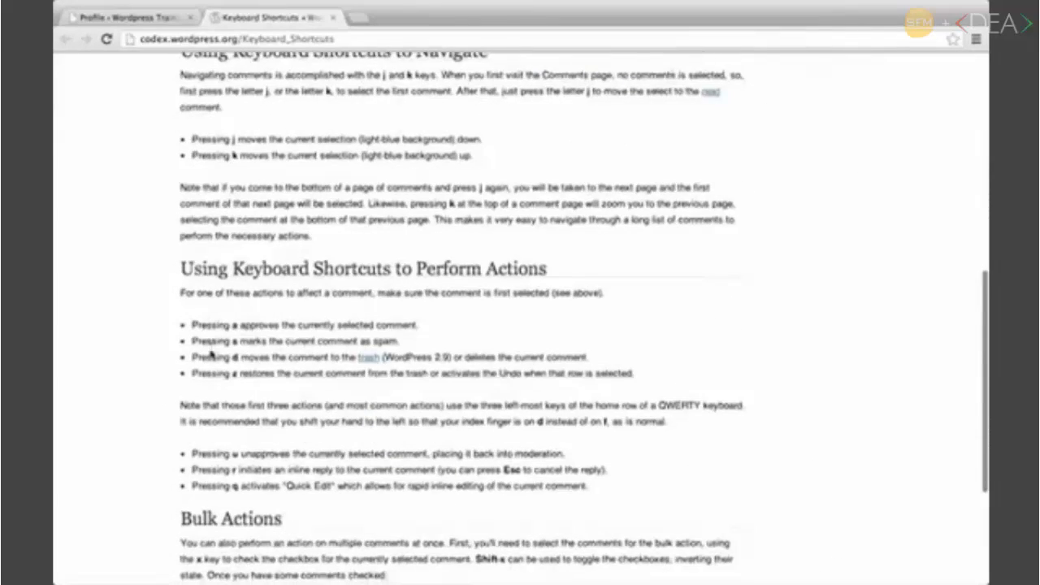
pyautogui.scroll(11, 211, 349)
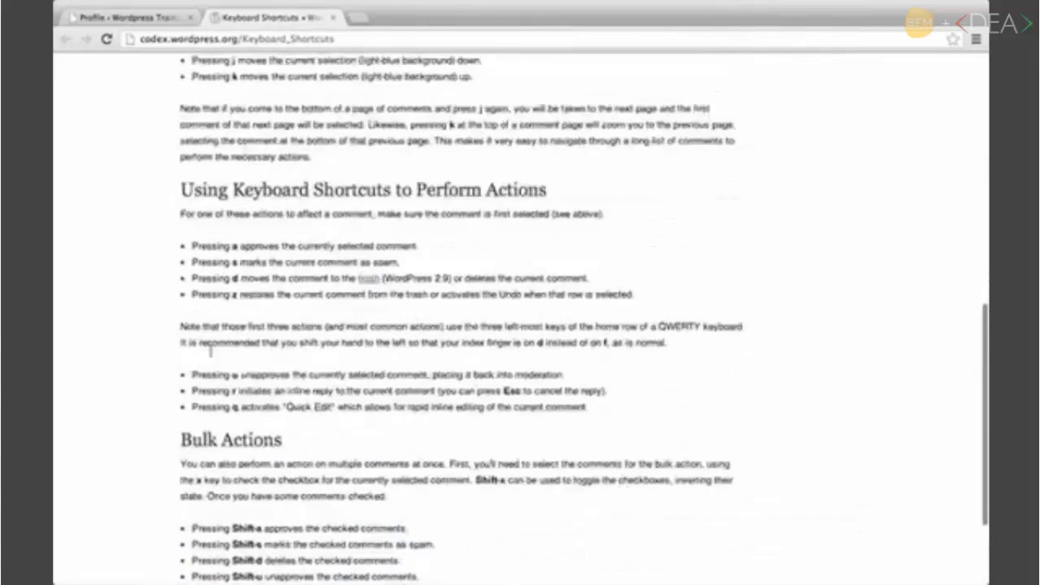
pyautogui.scroll(7, 211, 351)
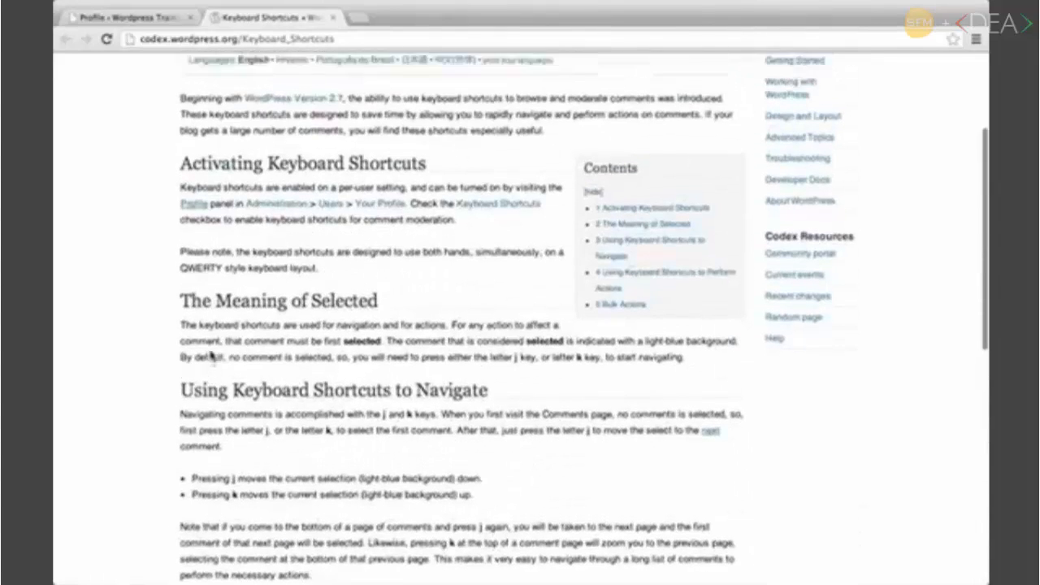
pyautogui.click(332, 17)
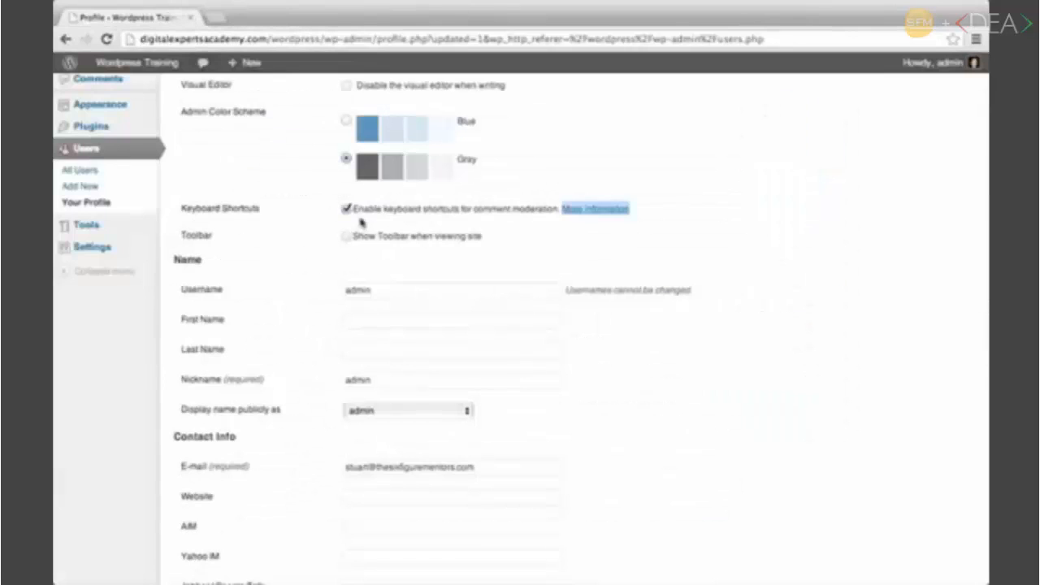
# Leave 'Show Toolbar when viewing site' unticked and scroll down to the Name section.
pyautogui.click(645, 189)
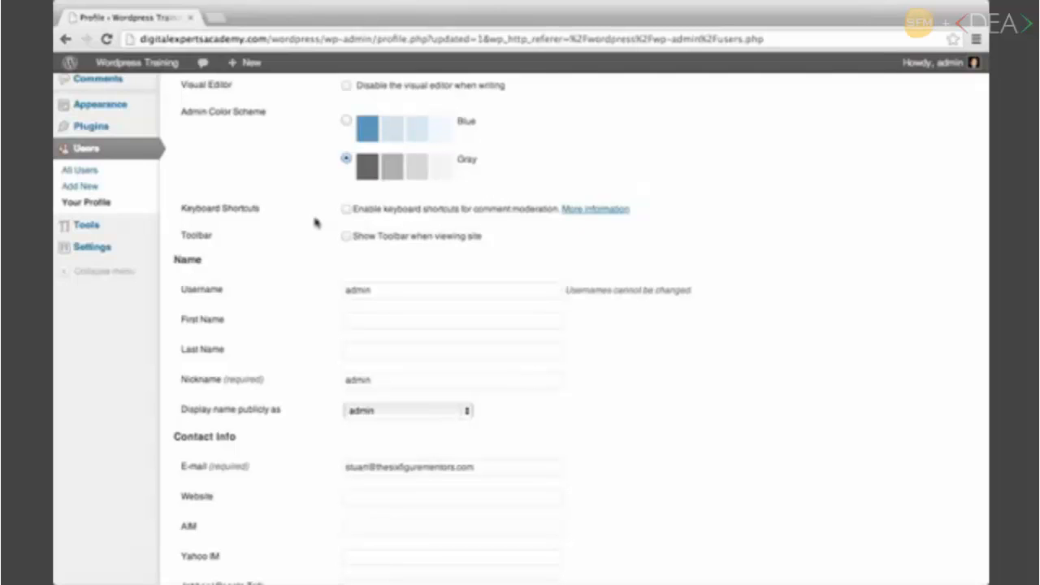
pyautogui.click(347, 237)
pyautogui.click(346, 236)
pyautogui.scroll(-1, 348, 241)
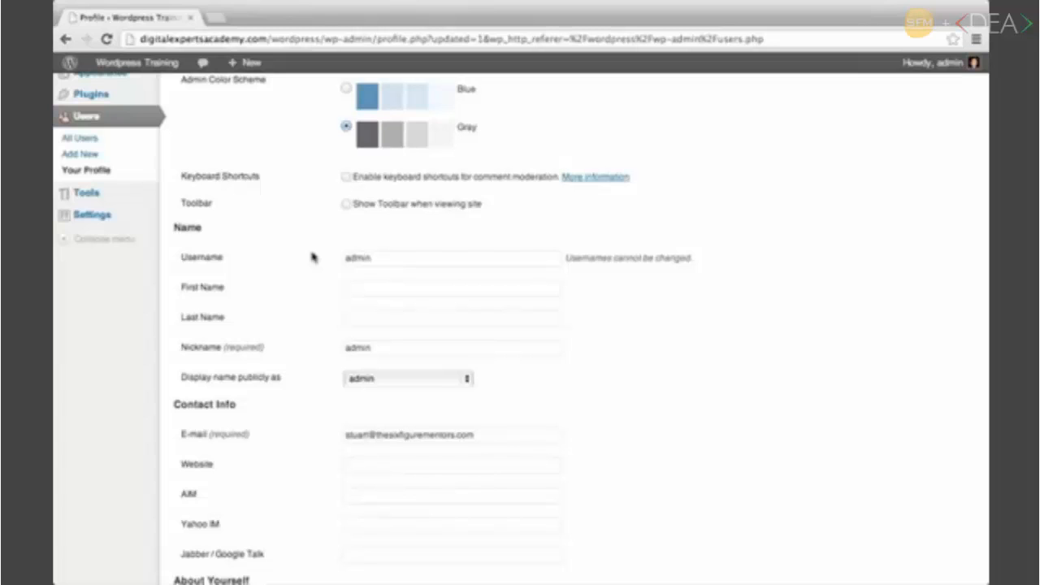
pyautogui.scroll(-1, 311, 256)
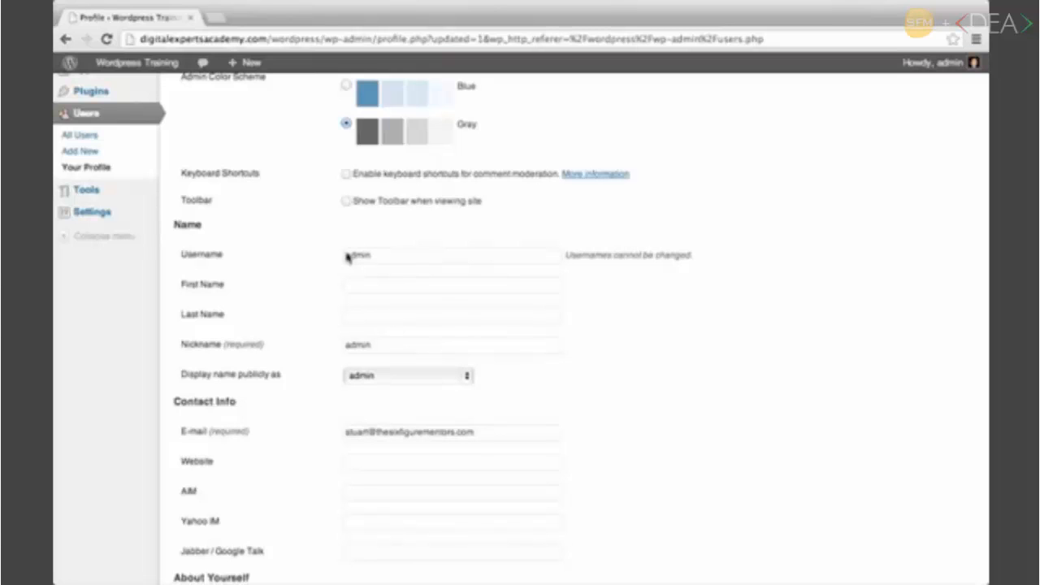
# Fill in the user's first and last name and replace the nickname 'admin' with a new one.
pyautogui.click(367, 287)
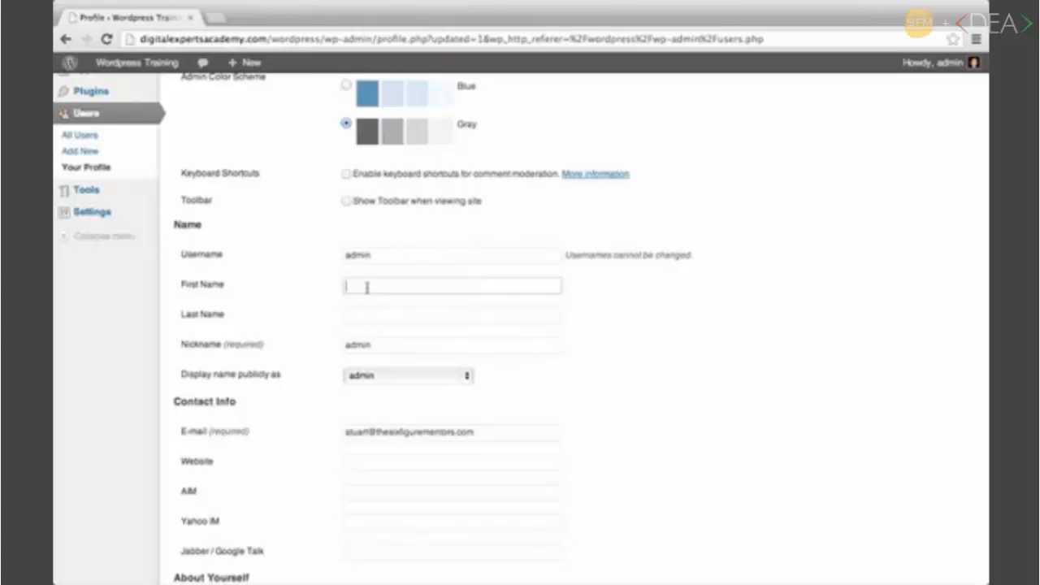
pyautogui.write('Stuart')
pyautogui.press('Tab')
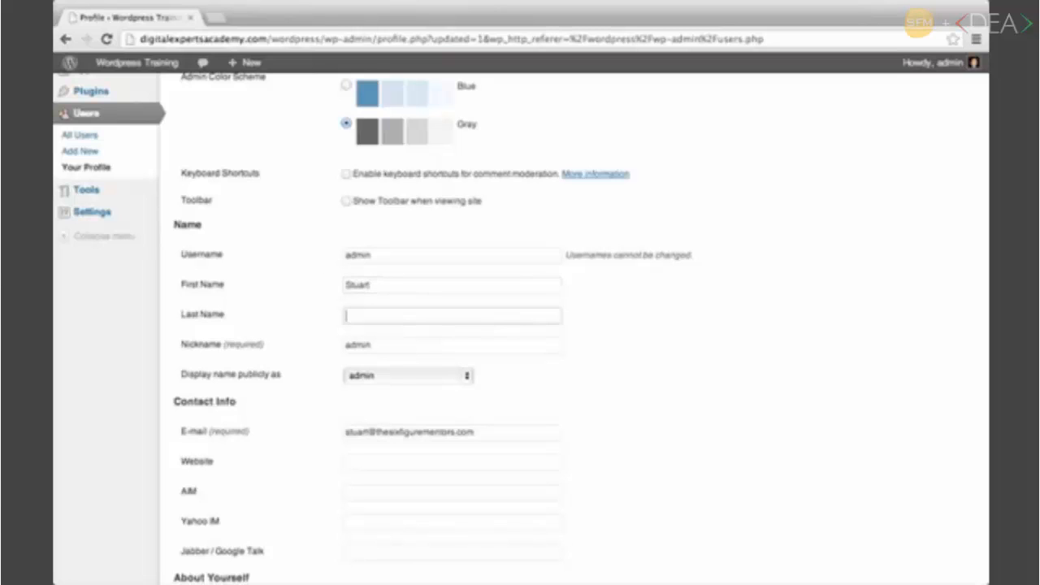
pyautogui.write('Ross')
pyautogui.click(295, 281)
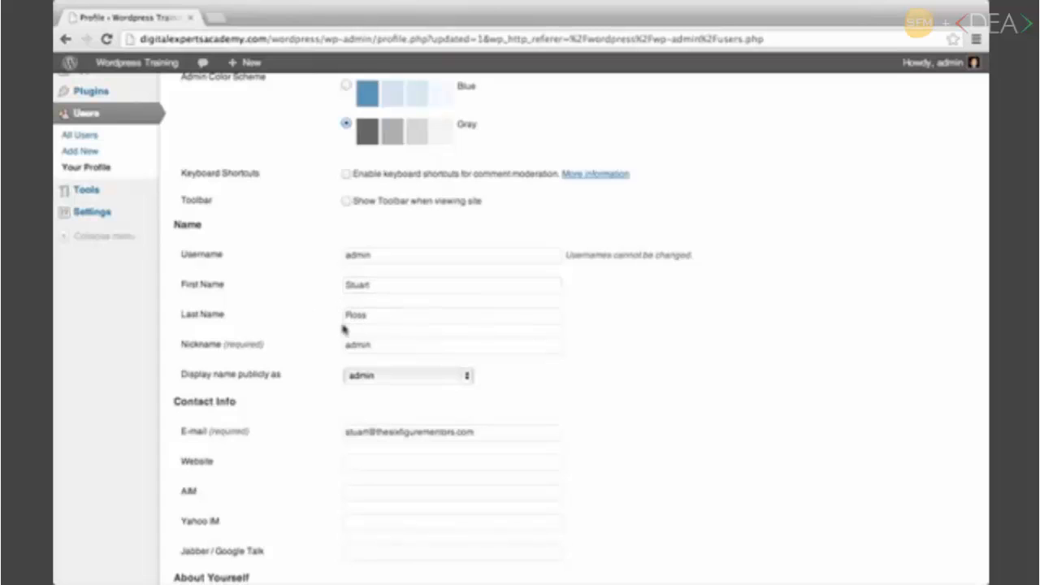
pyautogui.moveTo(375, 345); pyautogui.dragTo(339, 344)
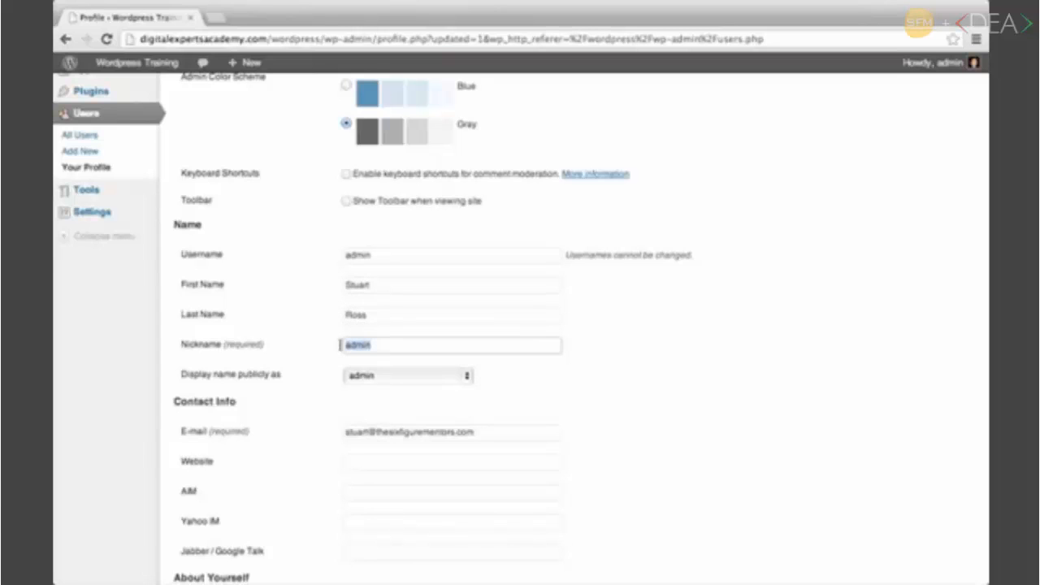
pyautogui.write('Rossy')
pyautogui.click(580, 344)
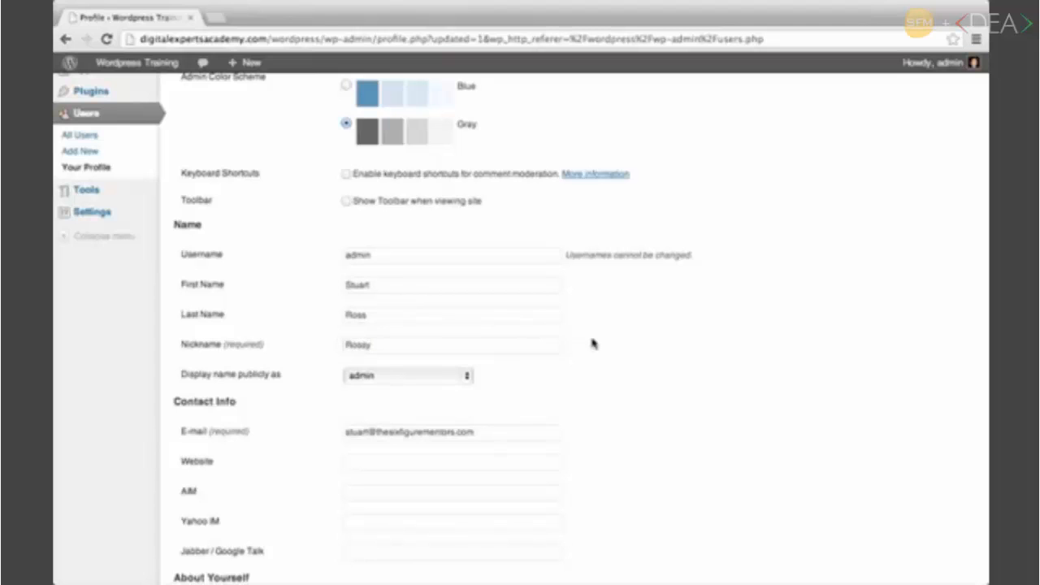
# Set 'Display name publicly as' to the full first and last name.
pyautogui.scroll(-1, 291, 333)
pyautogui.scroll(-1, 292, 333)
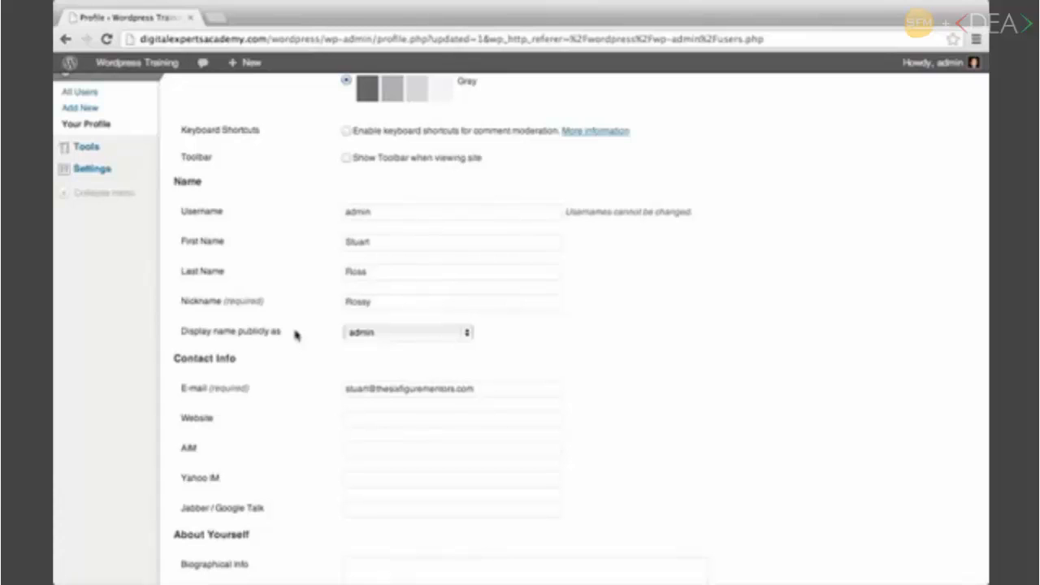
pyautogui.click(461, 334)
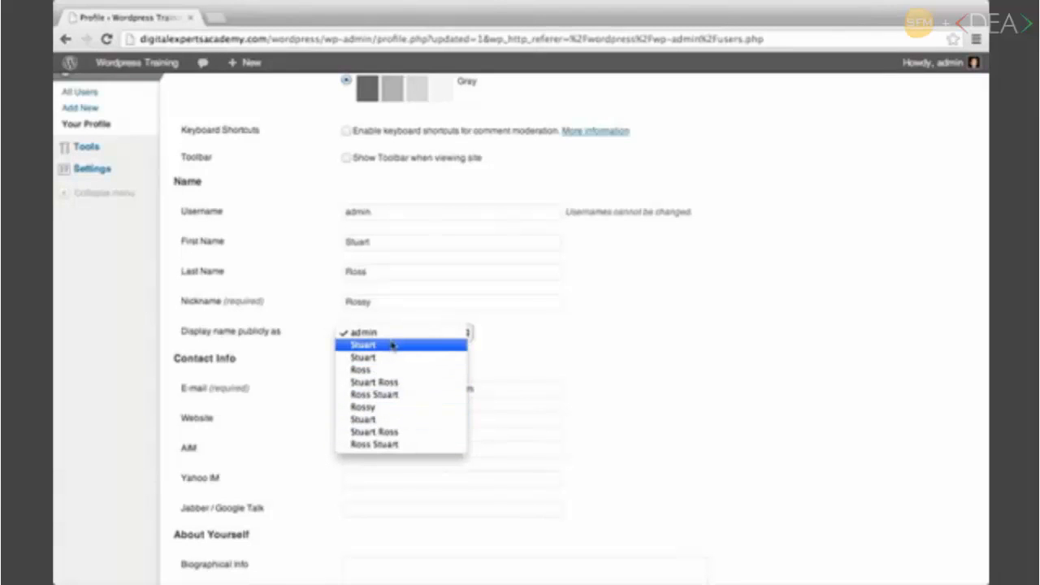
pyautogui.click(394, 382)
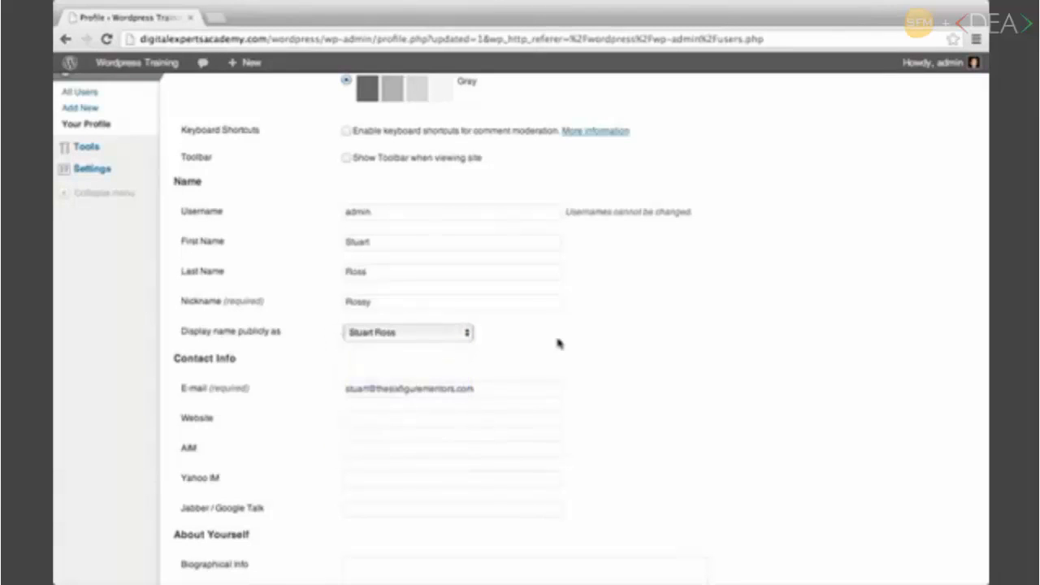
pyautogui.scroll(-3, 619, 338)
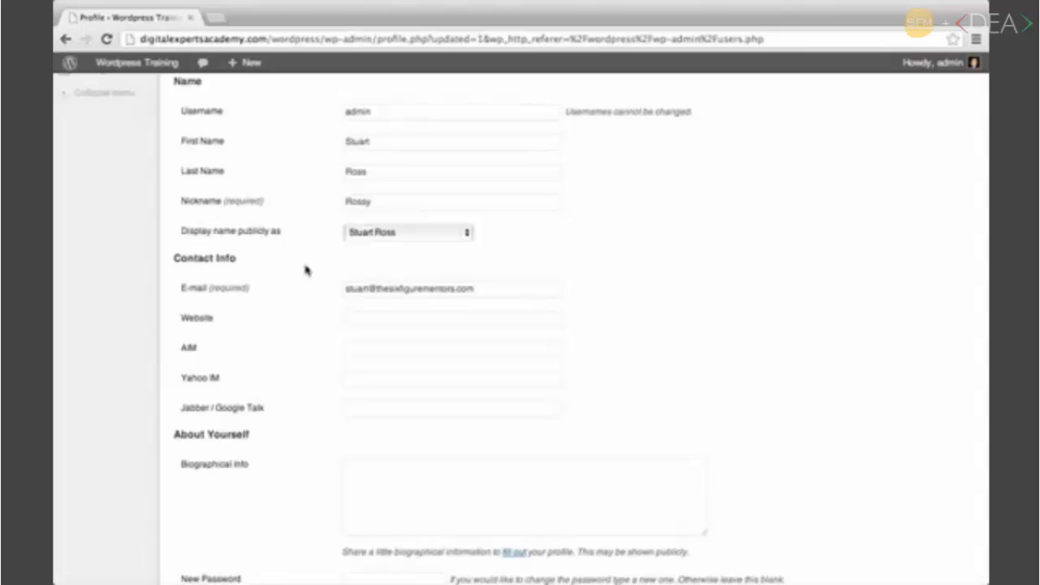
pyautogui.click(364, 318)
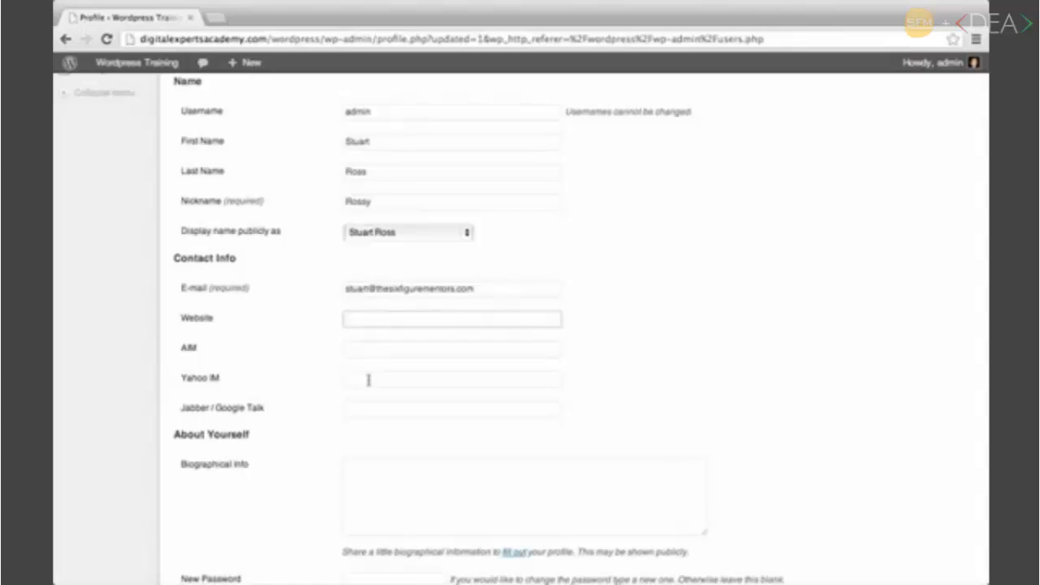
pyautogui.scroll(-1, 368, 380)
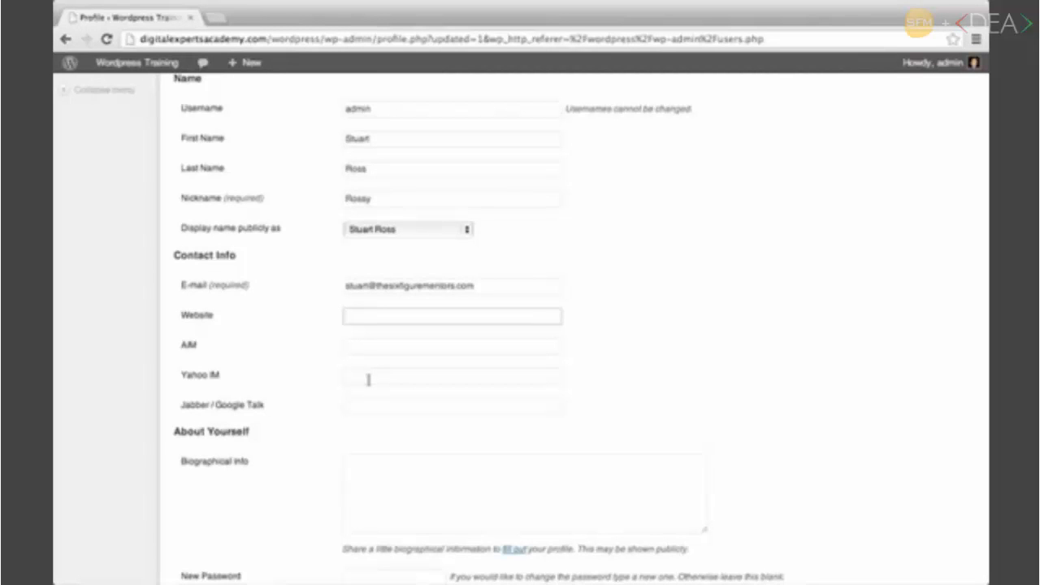
pyautogui.scroll(-3, 367, 379)
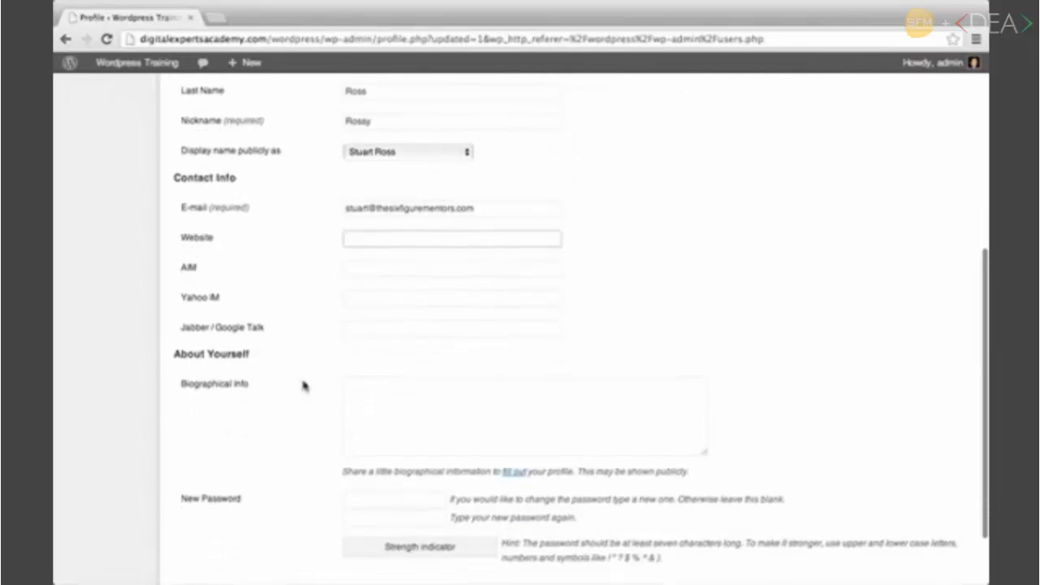
pyautogui.scroll(-2, 302, 386)
pyautogui.click(369, 351)
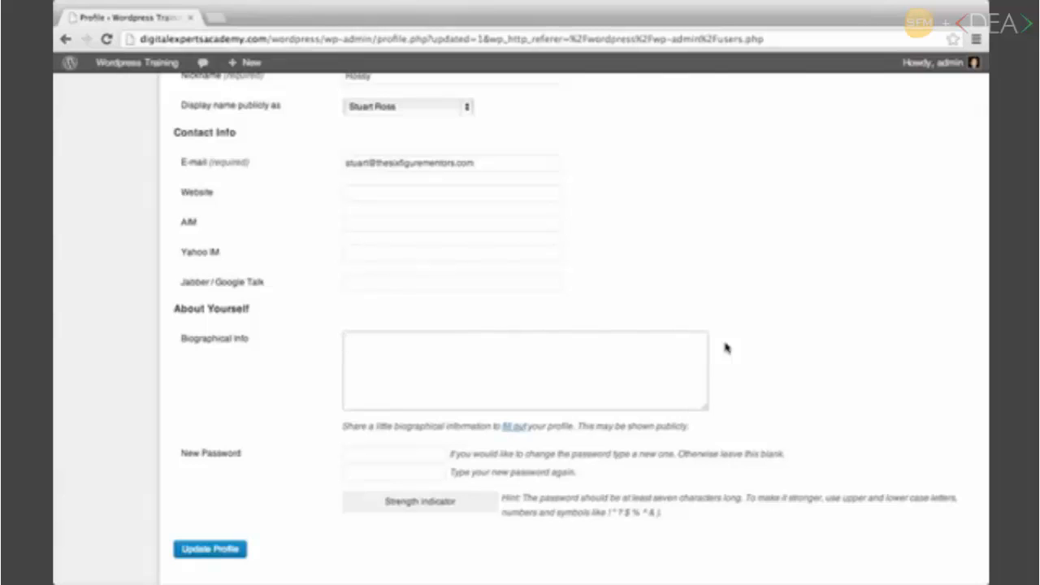
pyautogui.scroll(-1, 725, 347)
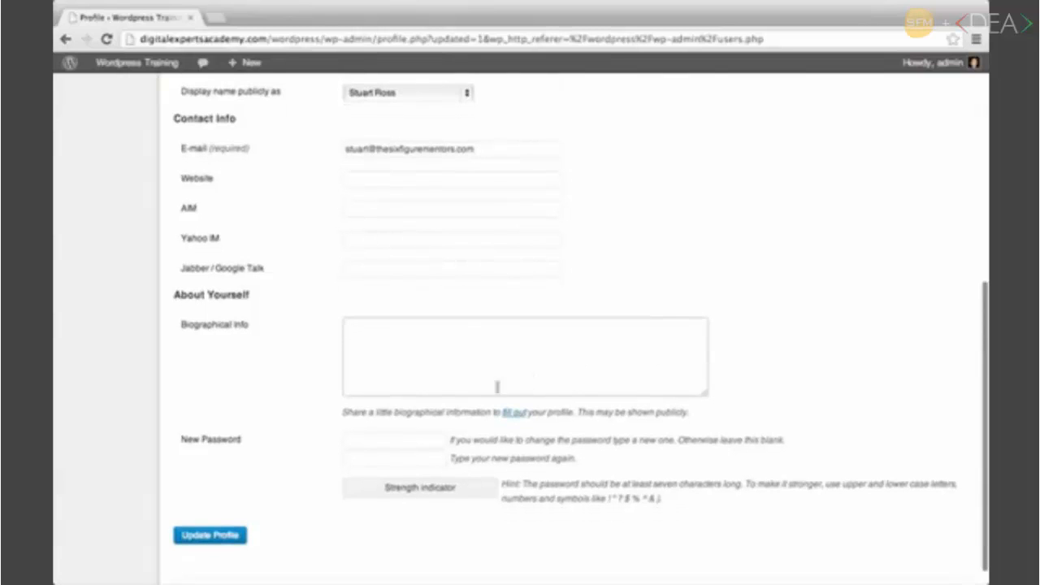
pyautogui.click(371, 439)
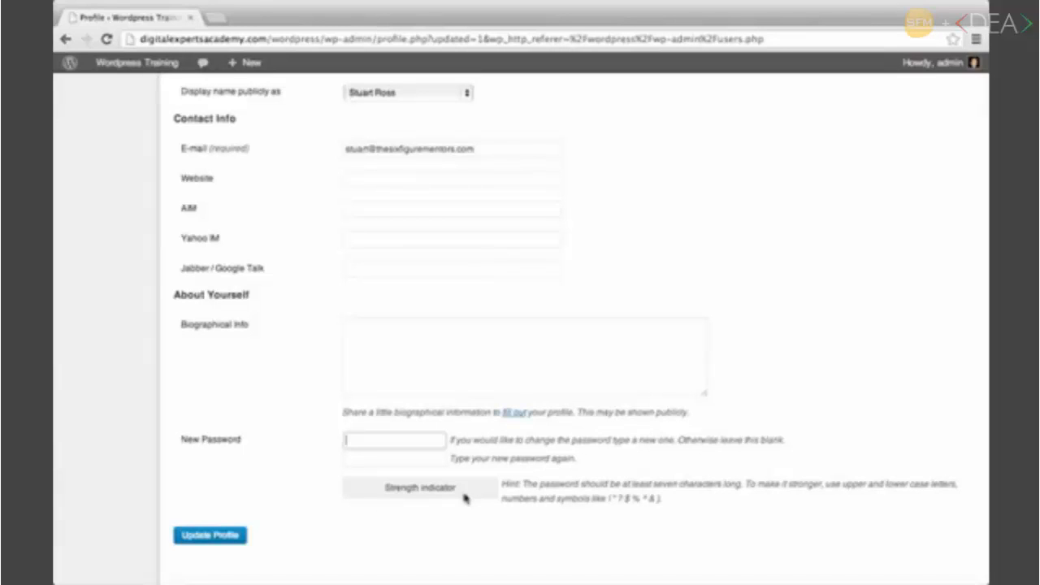
pyautogui.scroll(5, 305, 255)
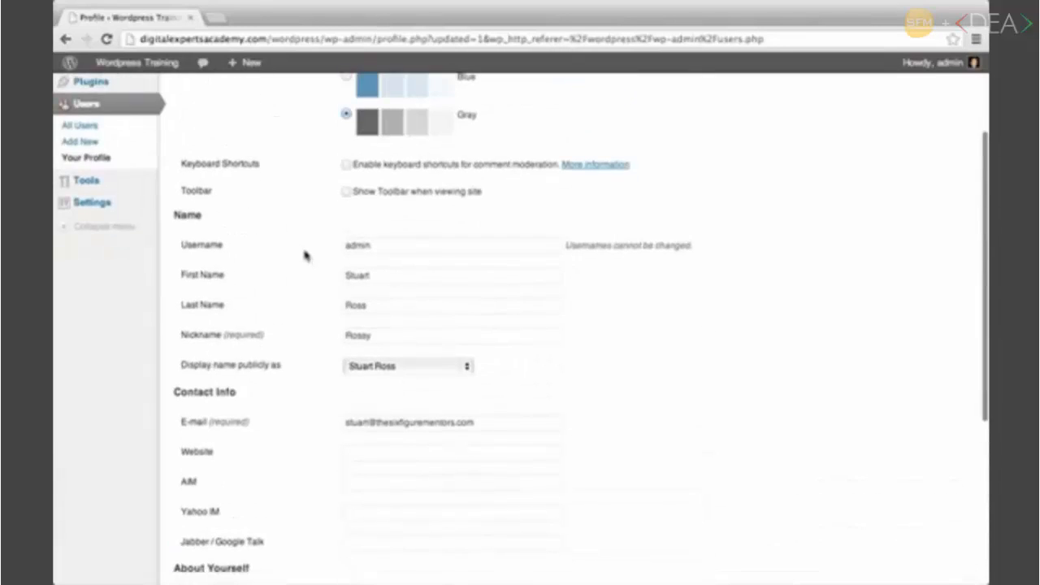
pyautogui.scroll(-5, 305, 255)
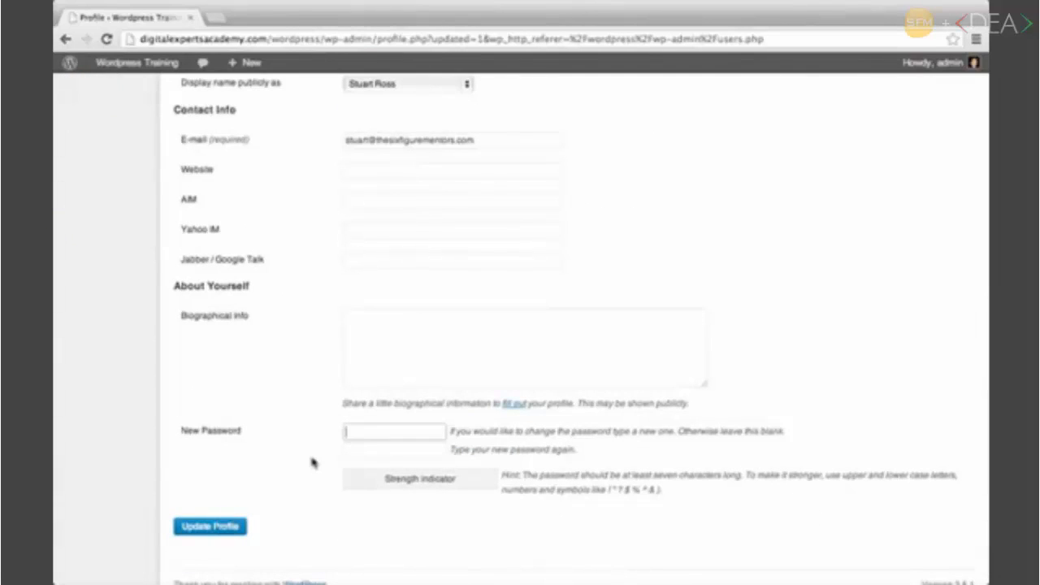
pyautogui.scroll(3, 311, 462)
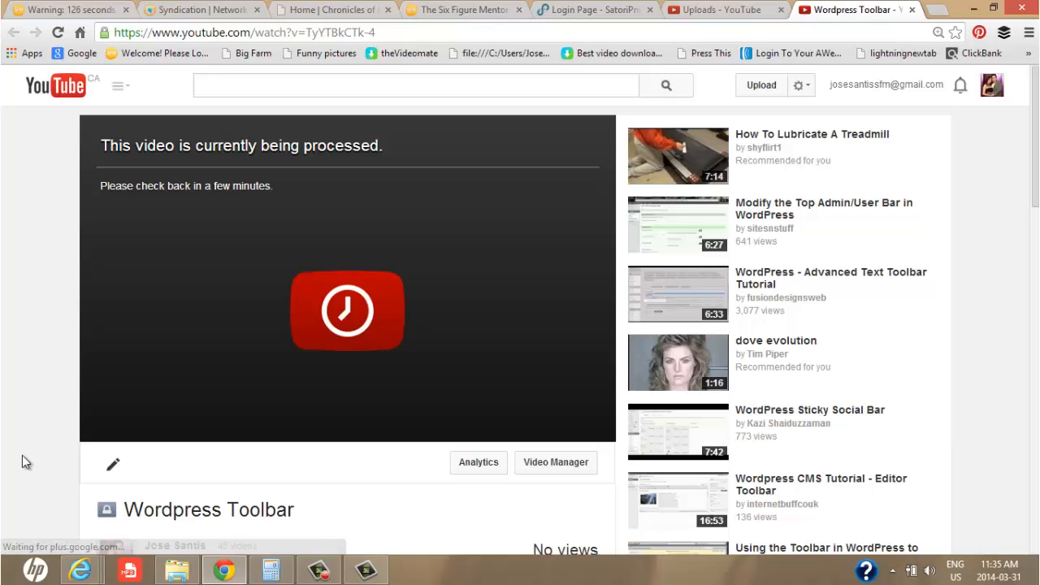
# Switch to The Six Figure Mentor tab and show its training video full screen.
pyautogui.click(447, 10)
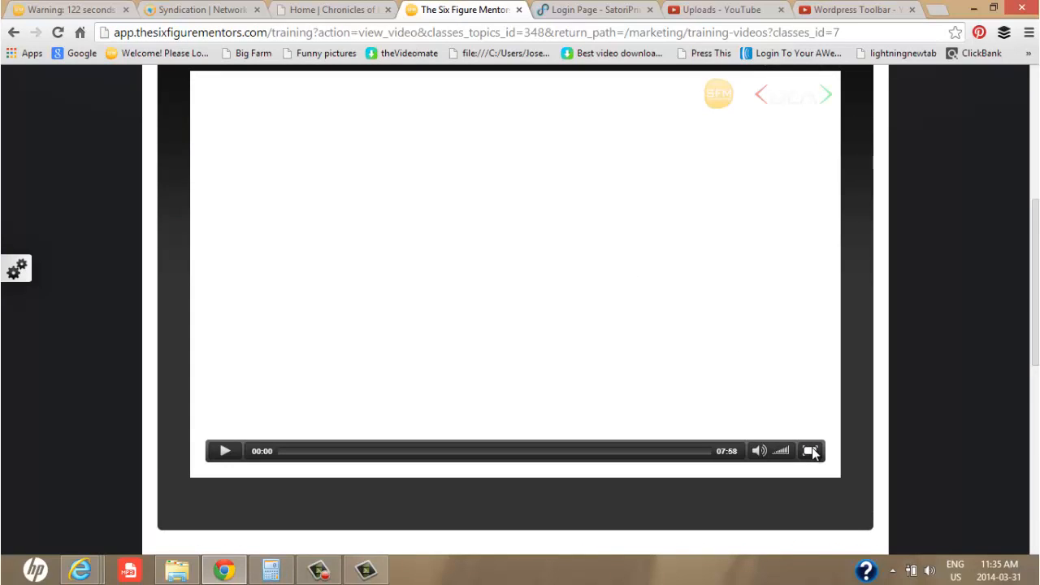
pyautogui.click(809, 451)
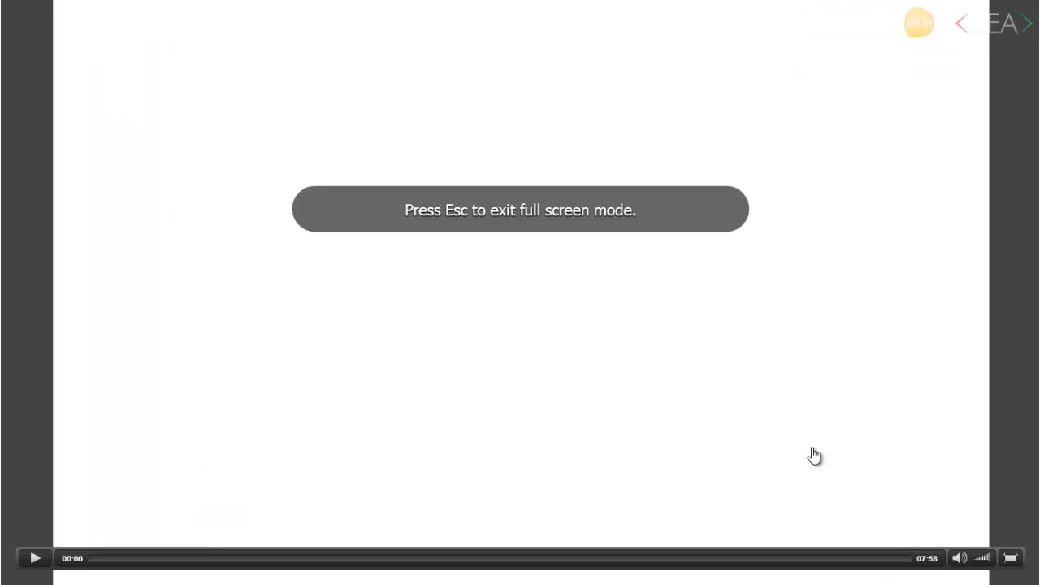